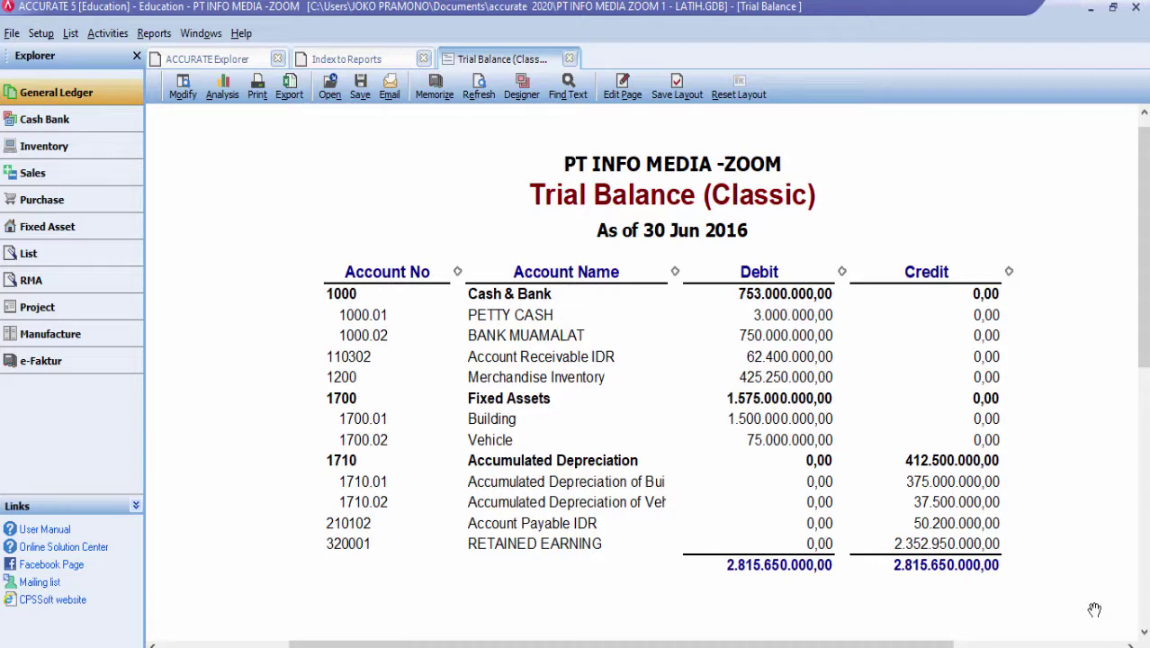
Switch to the Word guide to compare its final trial balance as of 30 Jun 2016, and return to ACCURATE
mouse_move(637, 647)
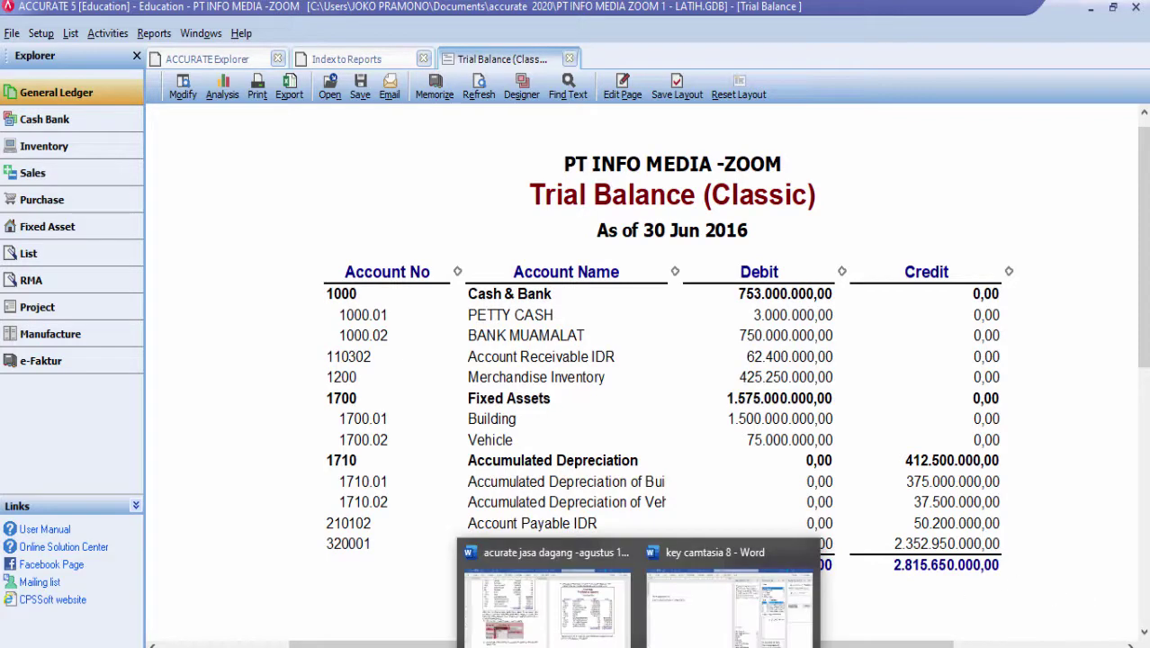
click(593, 621)
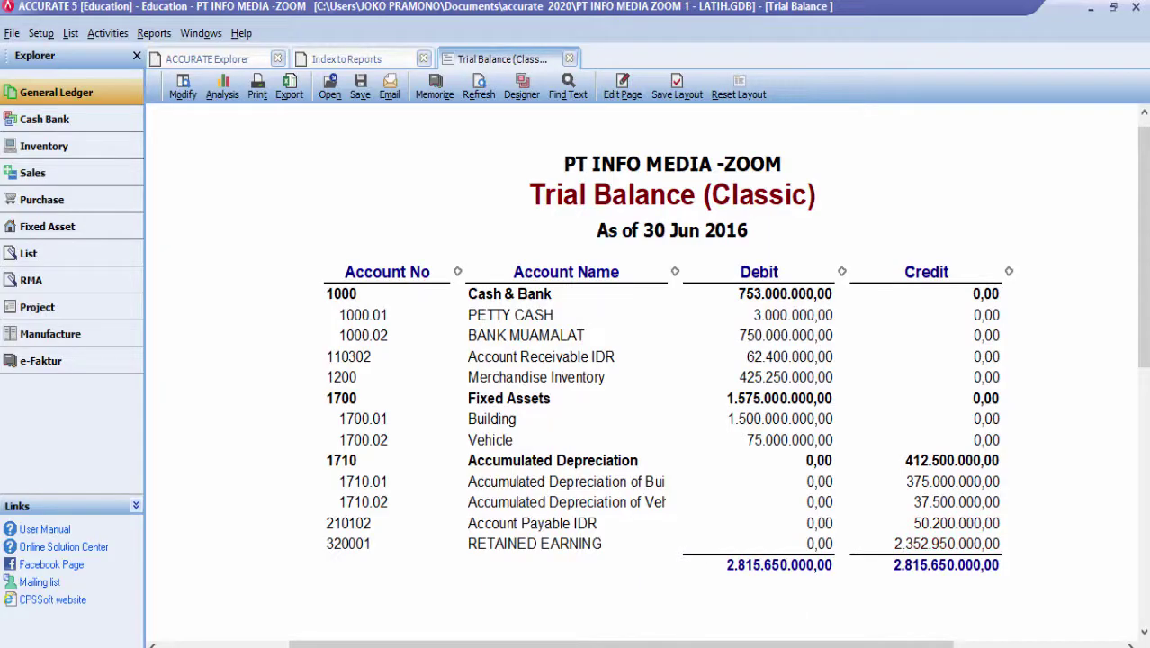
click(547, 594)
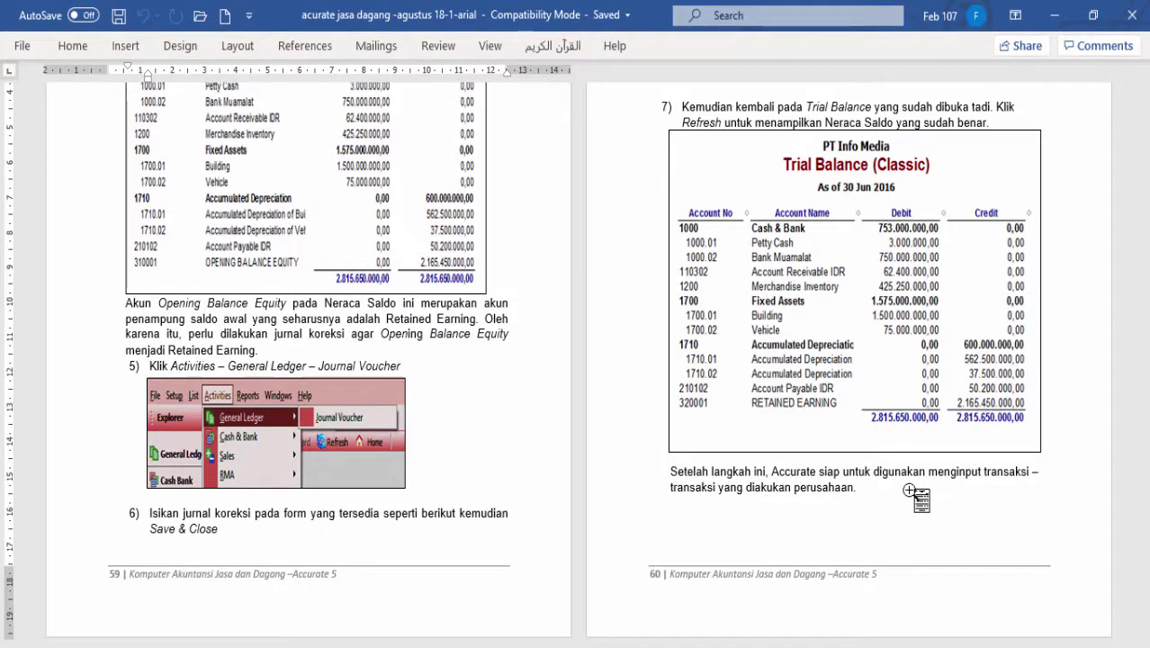
key(alt+Tab)
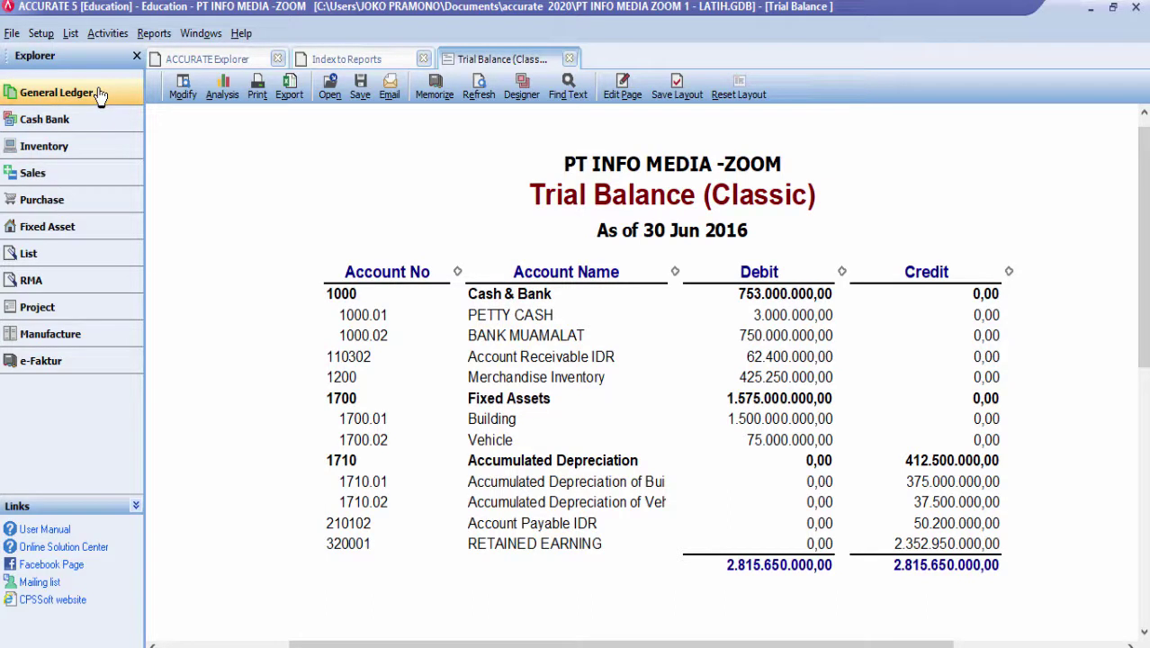
Open the journal voucher form in General Ledger, browse the recorded vouchers 1004 and 1003, and close it
click(107, 38)
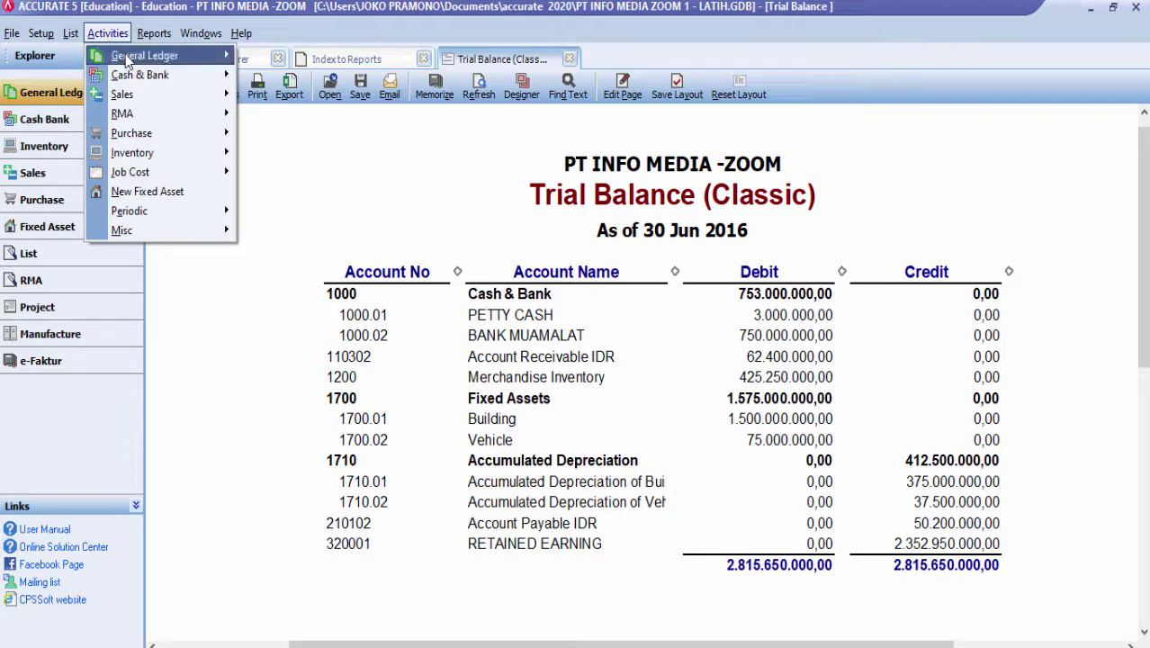
mouse_move(130, 56)
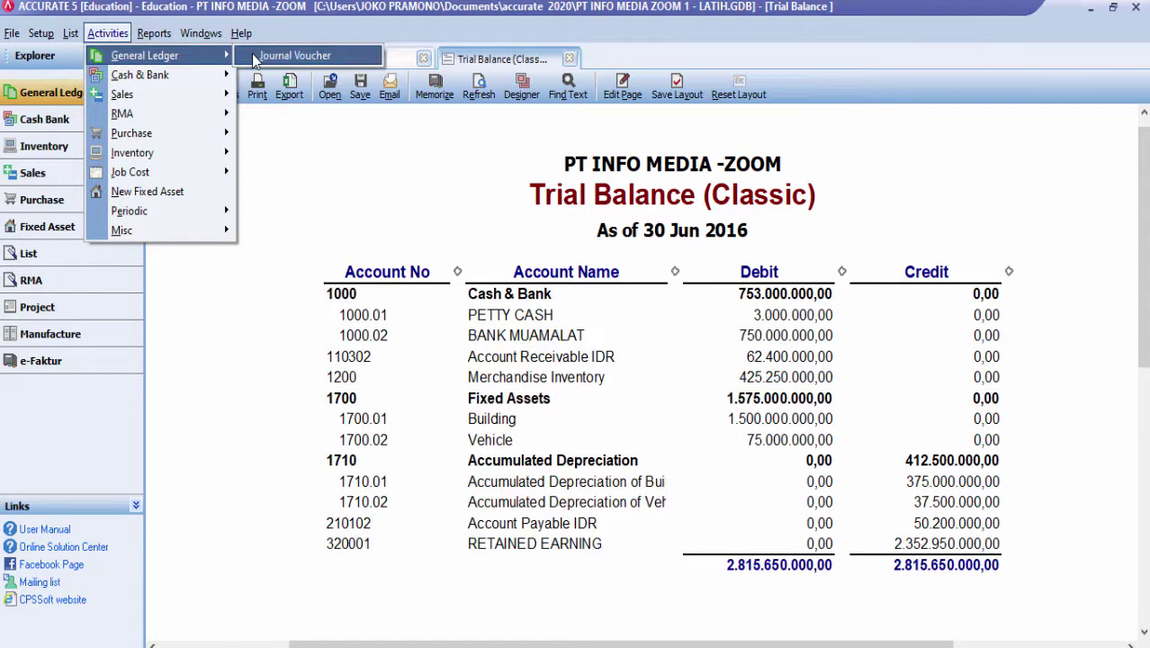
click(27, 102)
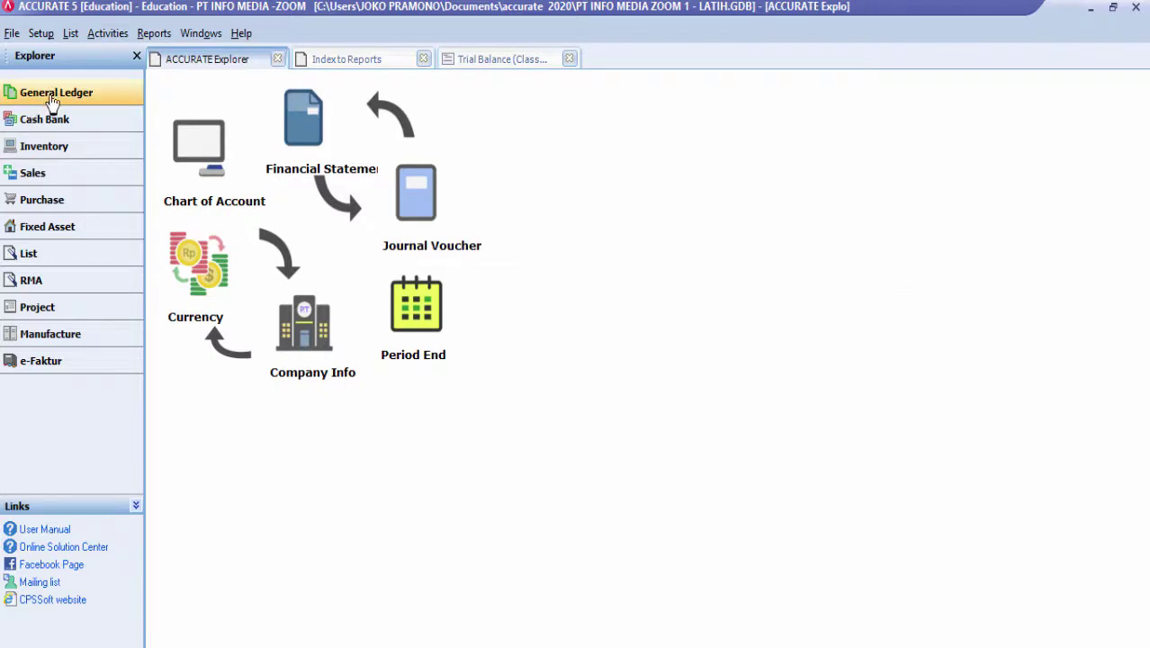
click(425, 206)
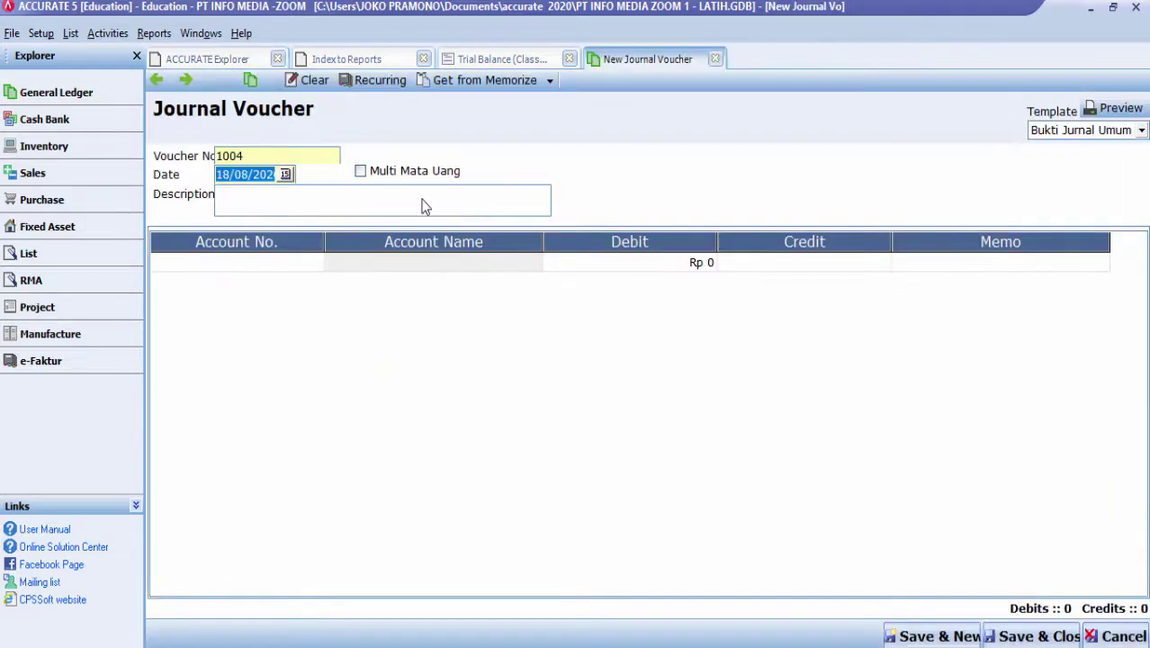
click(155, 81)
click(156, 81)
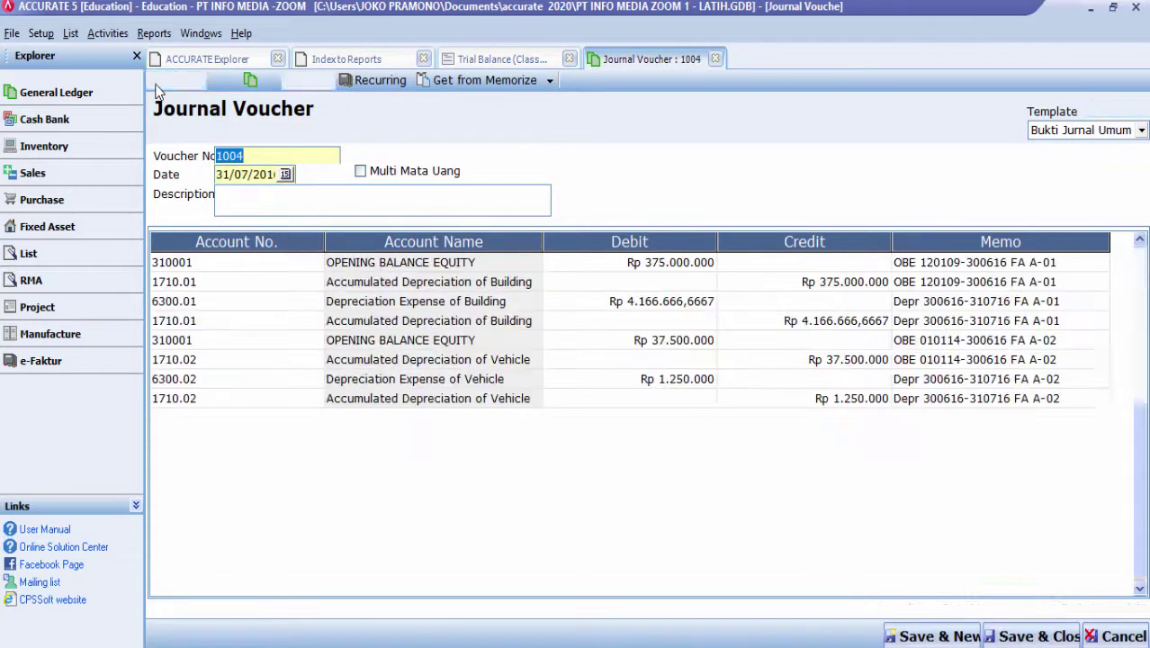
click(186, 82)
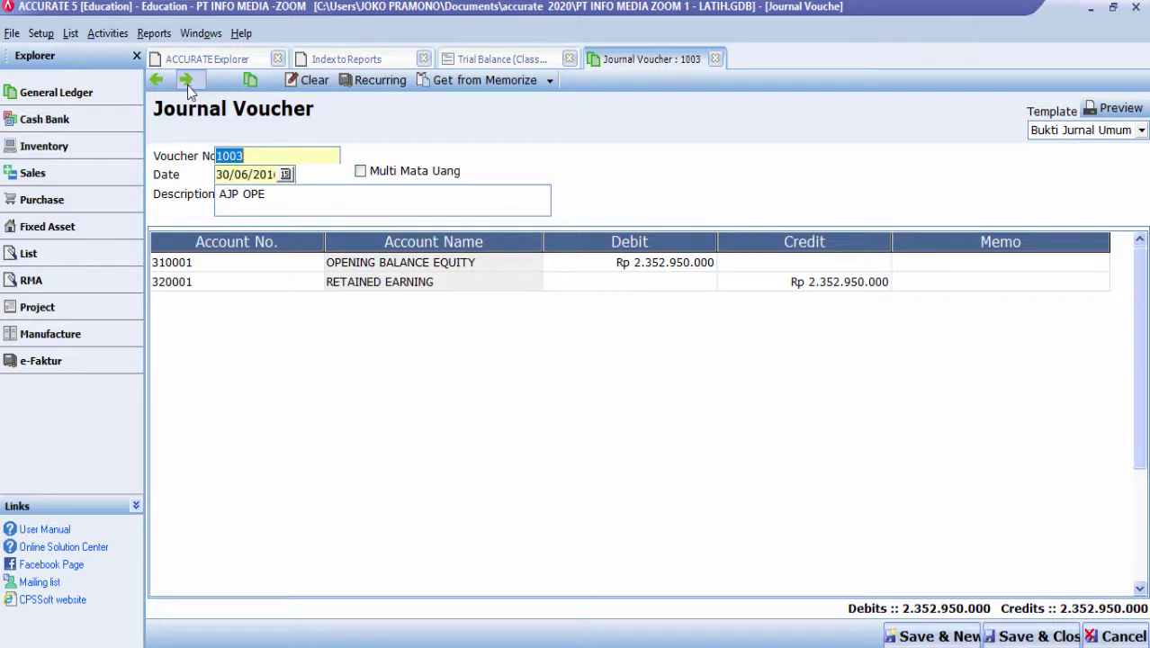
click(162, 82)
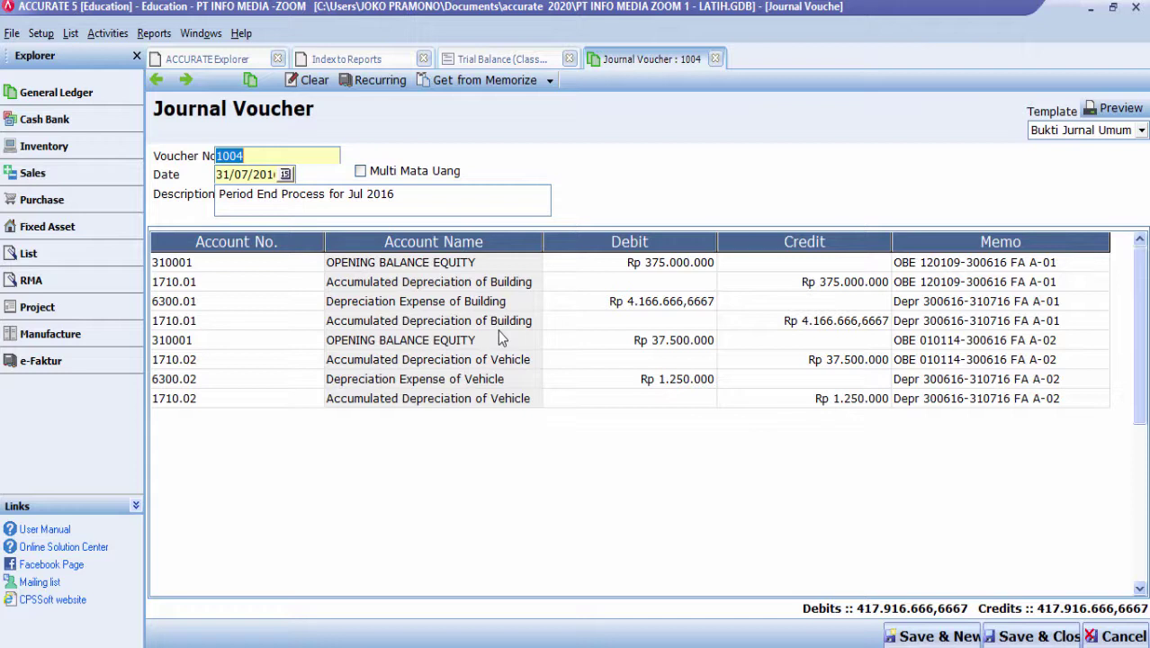
click(716, 59)
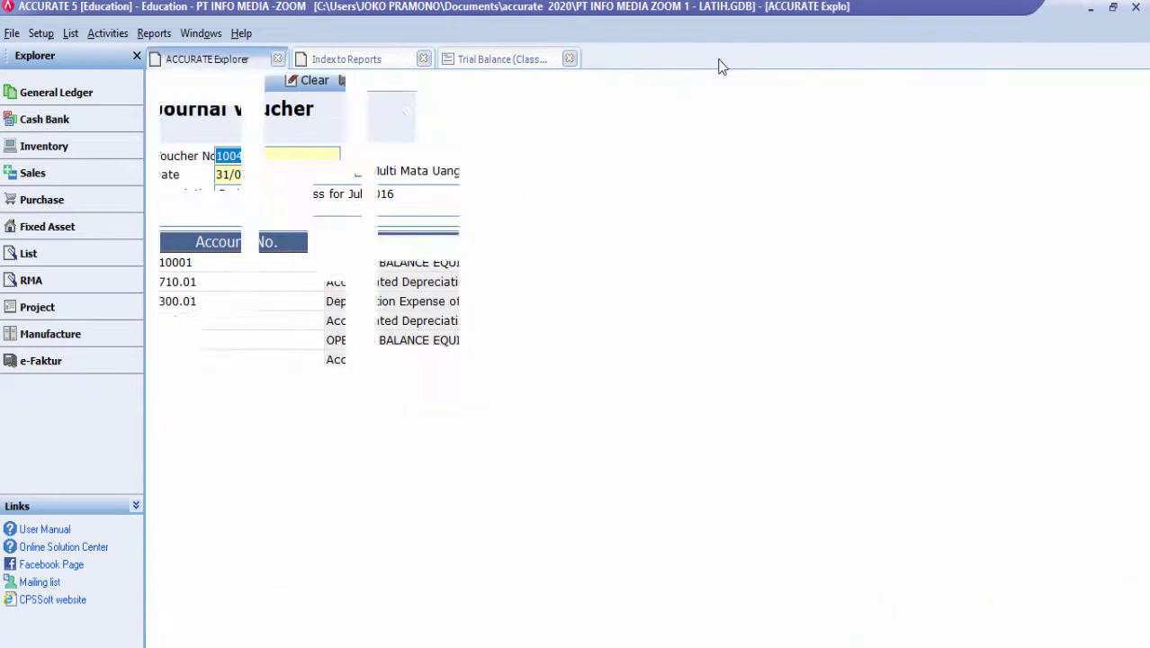
Open the Journal Vouchers list, turn off Filter by Date, and include the Period End and Depreciation Asset types
click(75, 33)
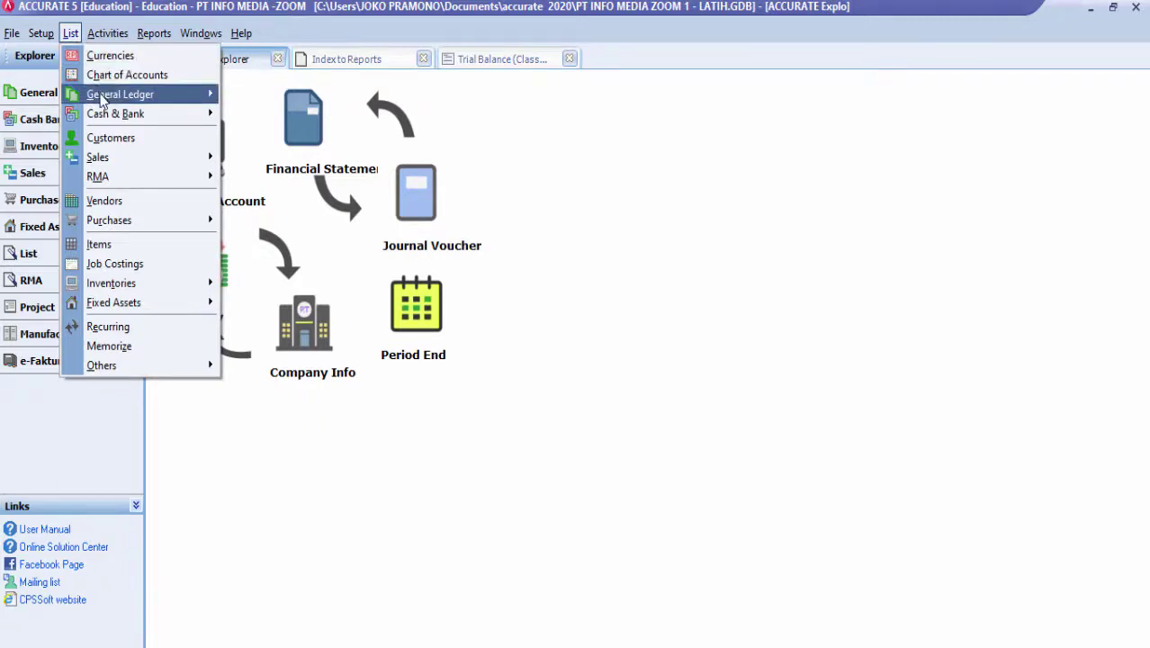
mouse_move(102, 99)
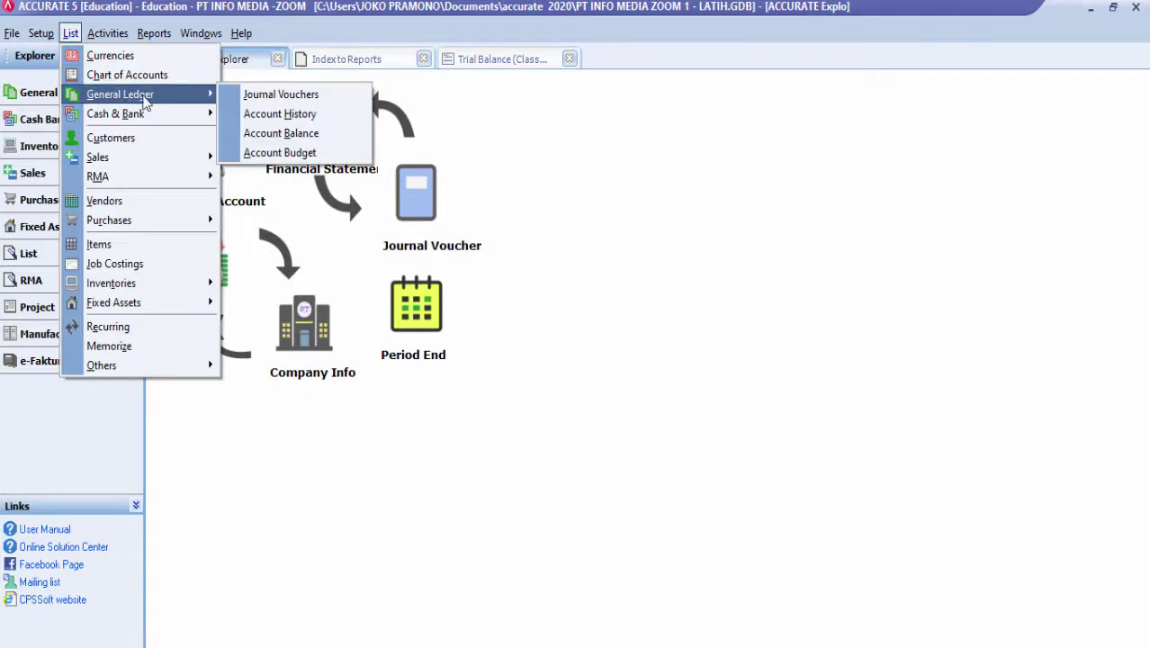
click(251, 96)
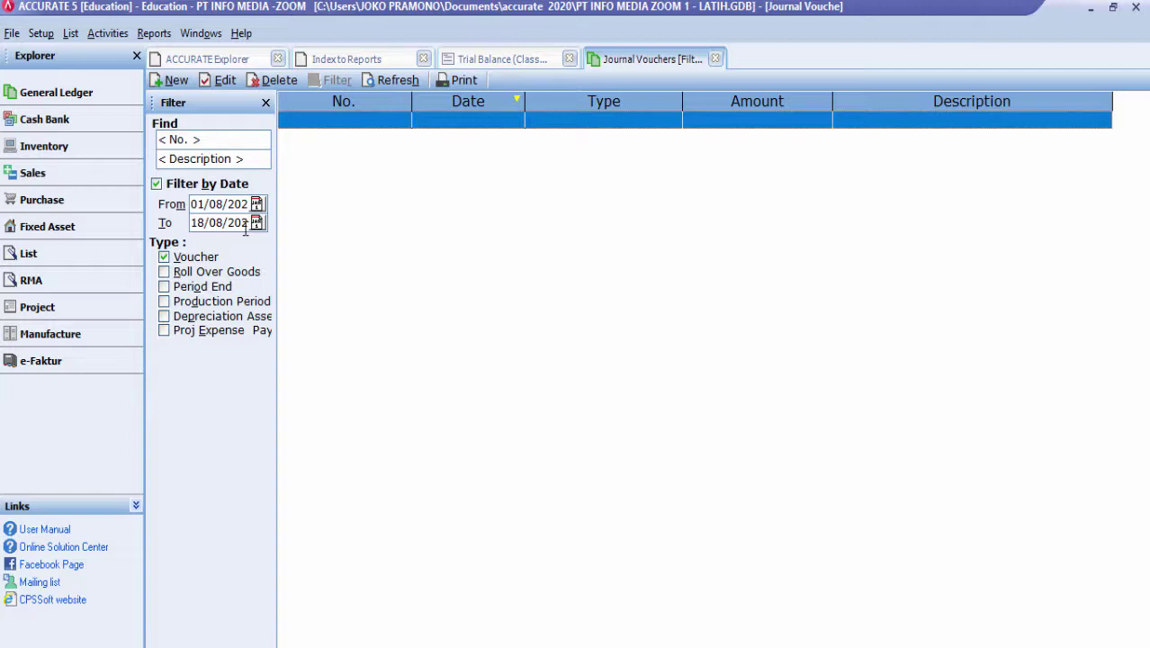
click(158, 184)
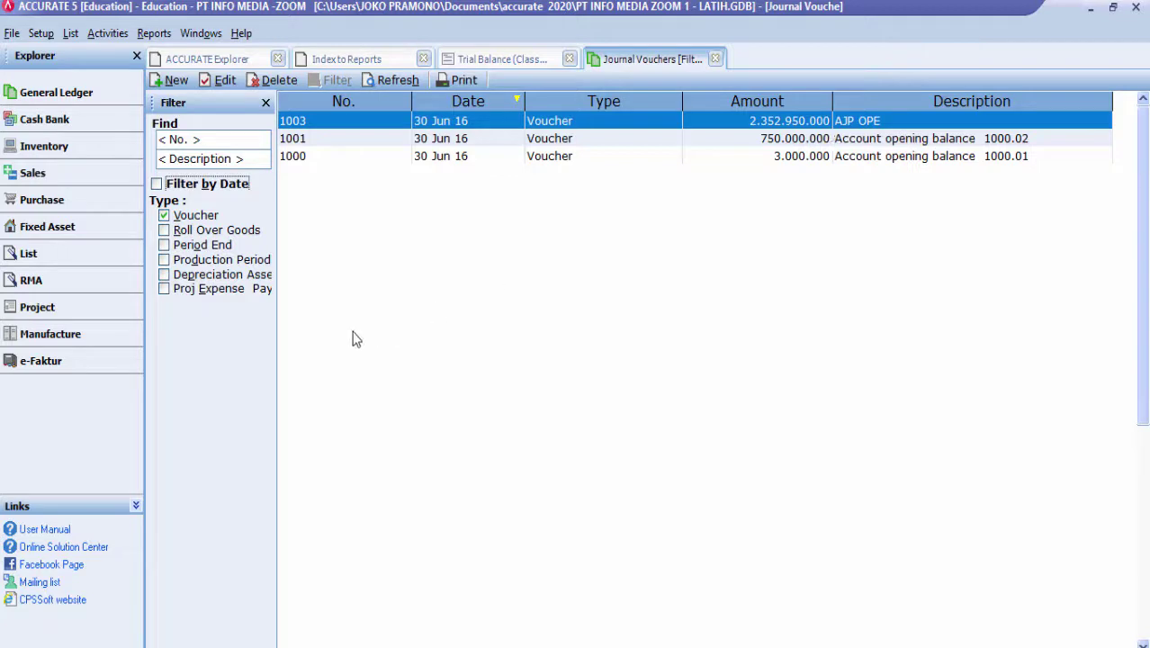
click(164, 246)
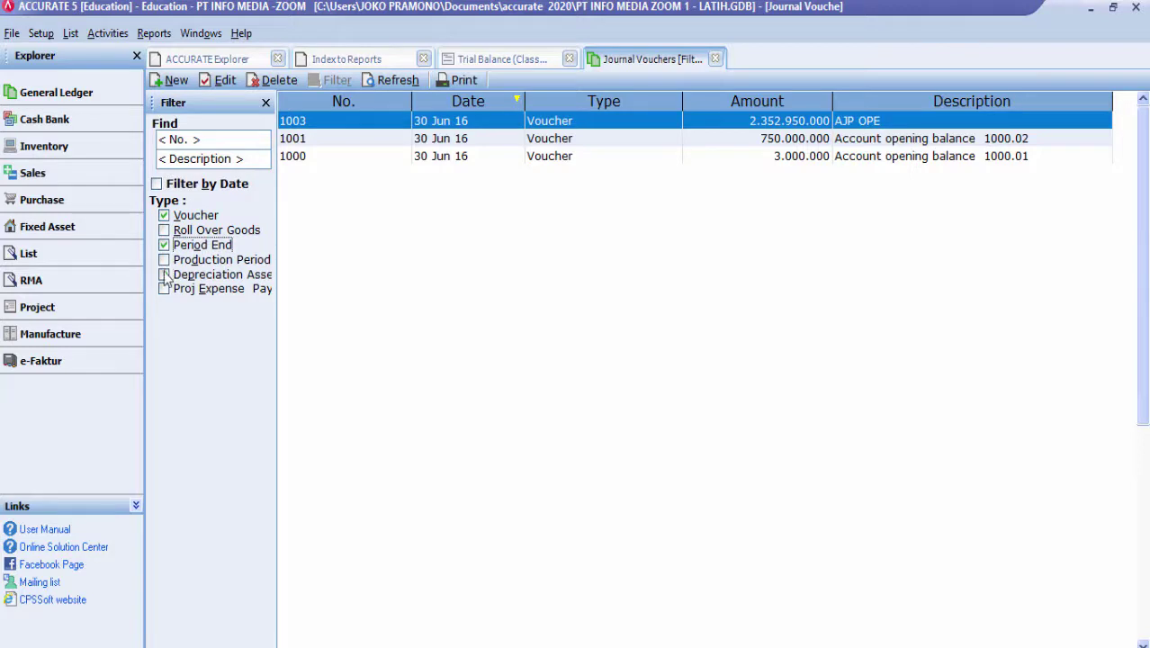
click(164, 274)
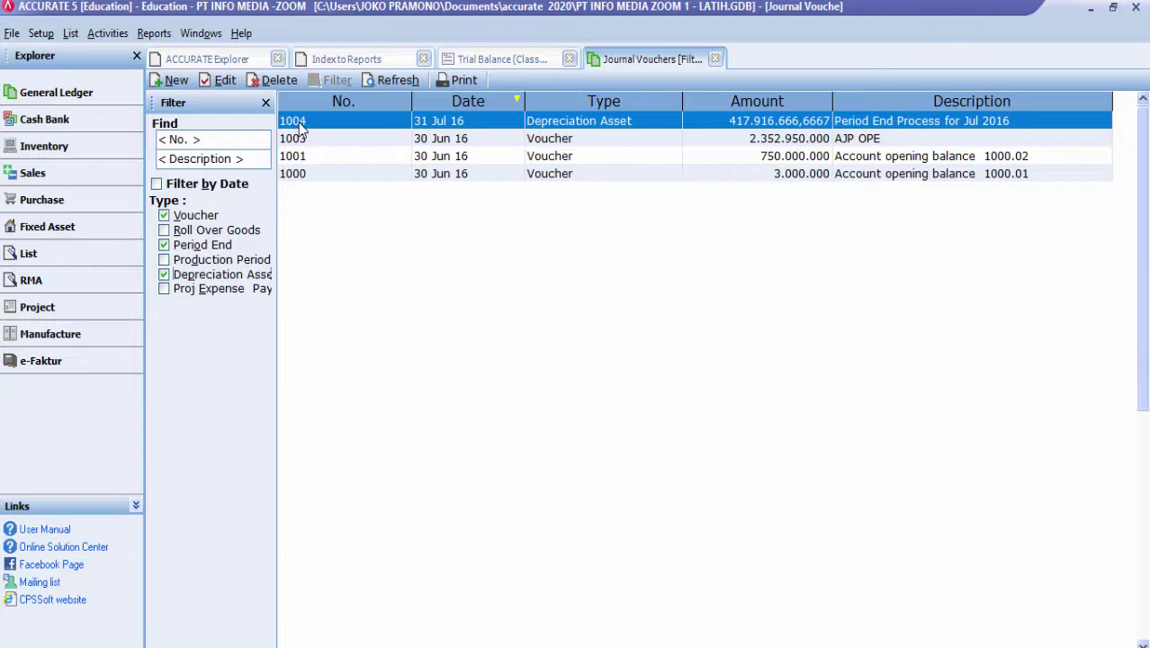
Delete the Jul 2016 period end voucher 1004 and the AJP OPE voucher 1003, and close the voucher list
click(274, 80)
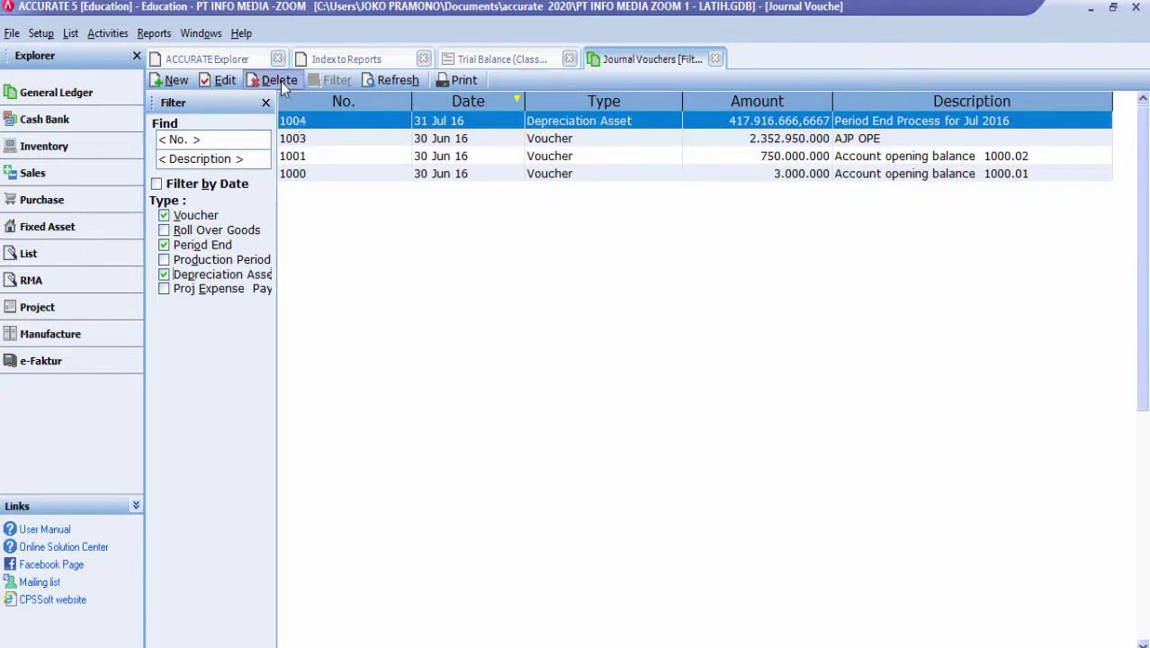
click(545, 392)
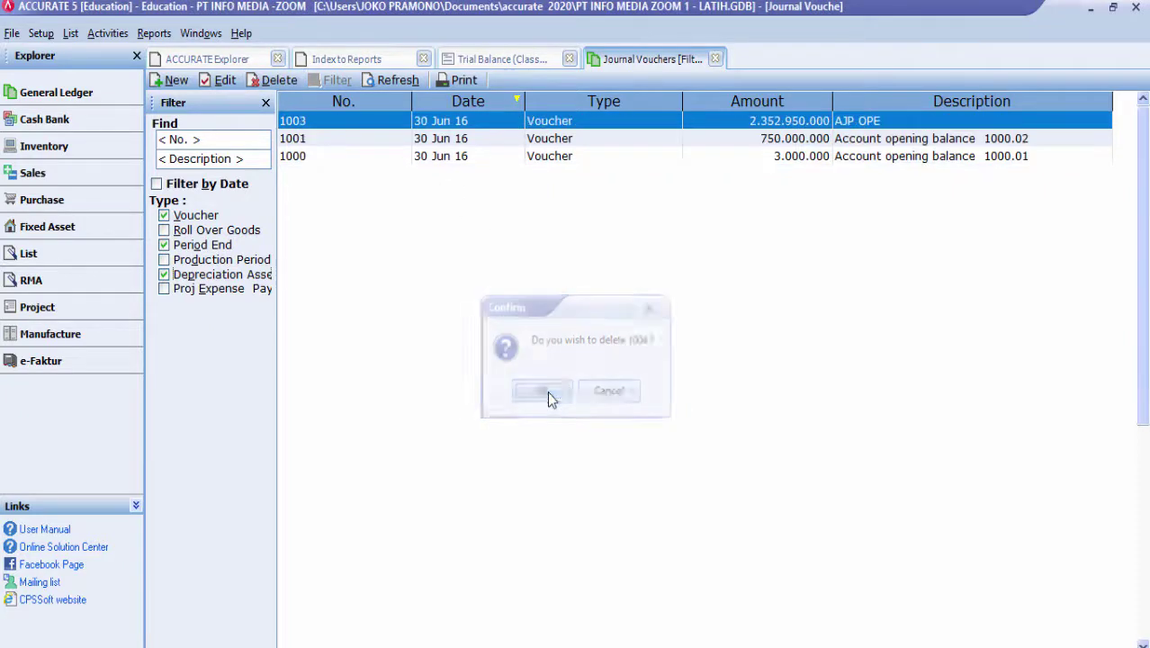
click(268, 81)
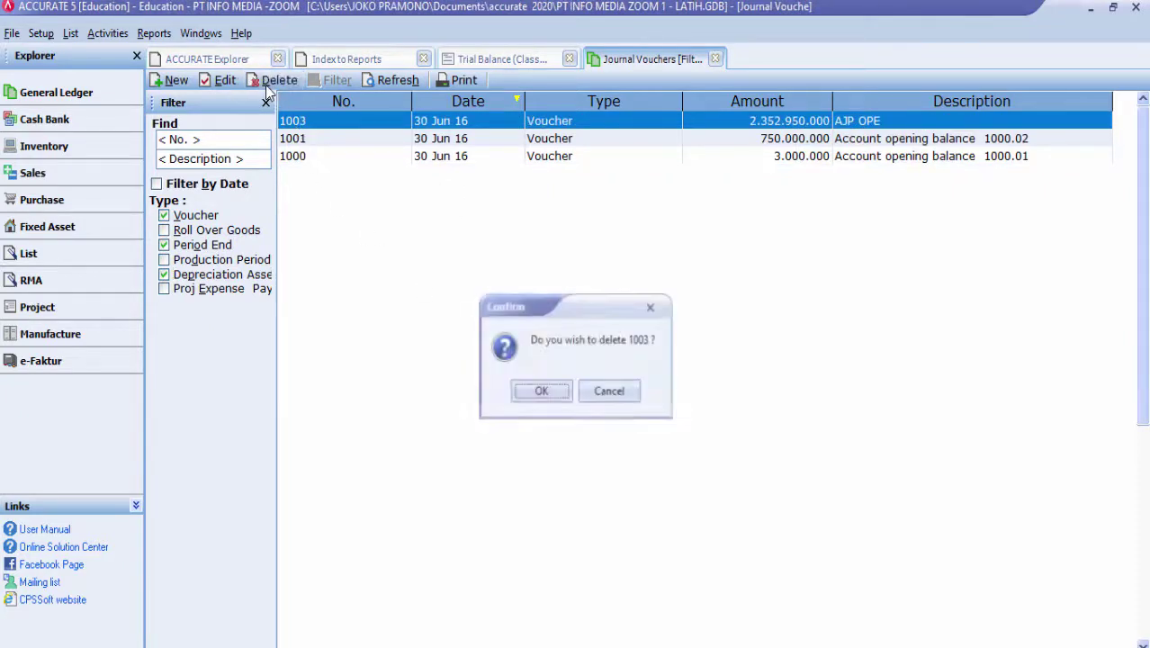
click(537, 392)
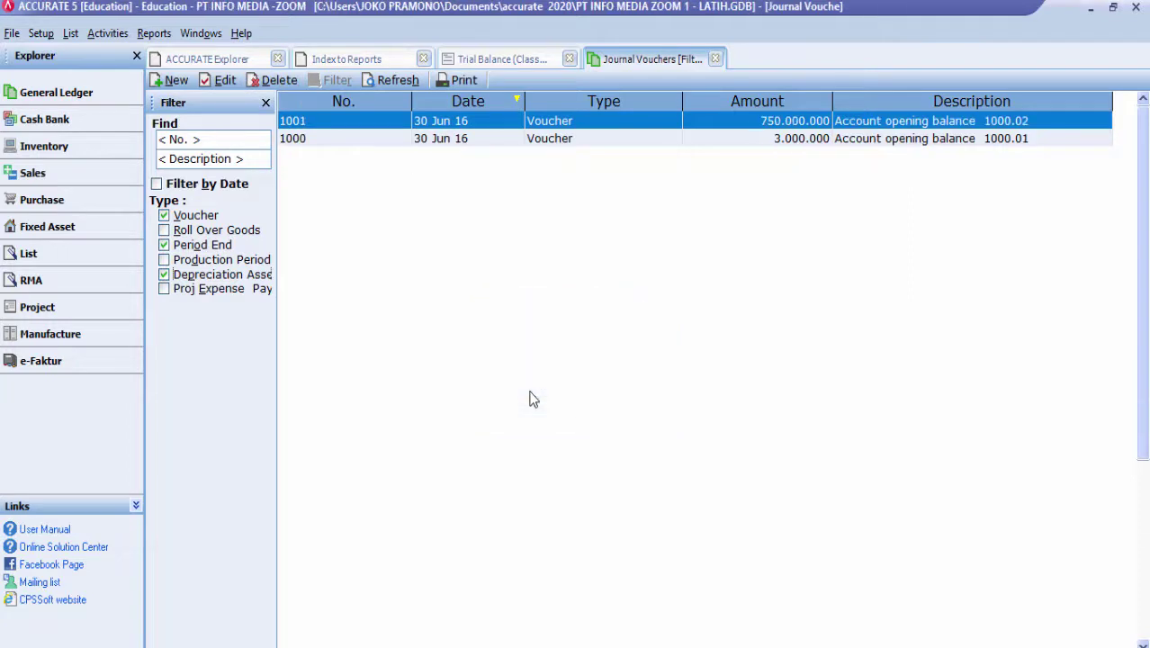
click(715, 58)
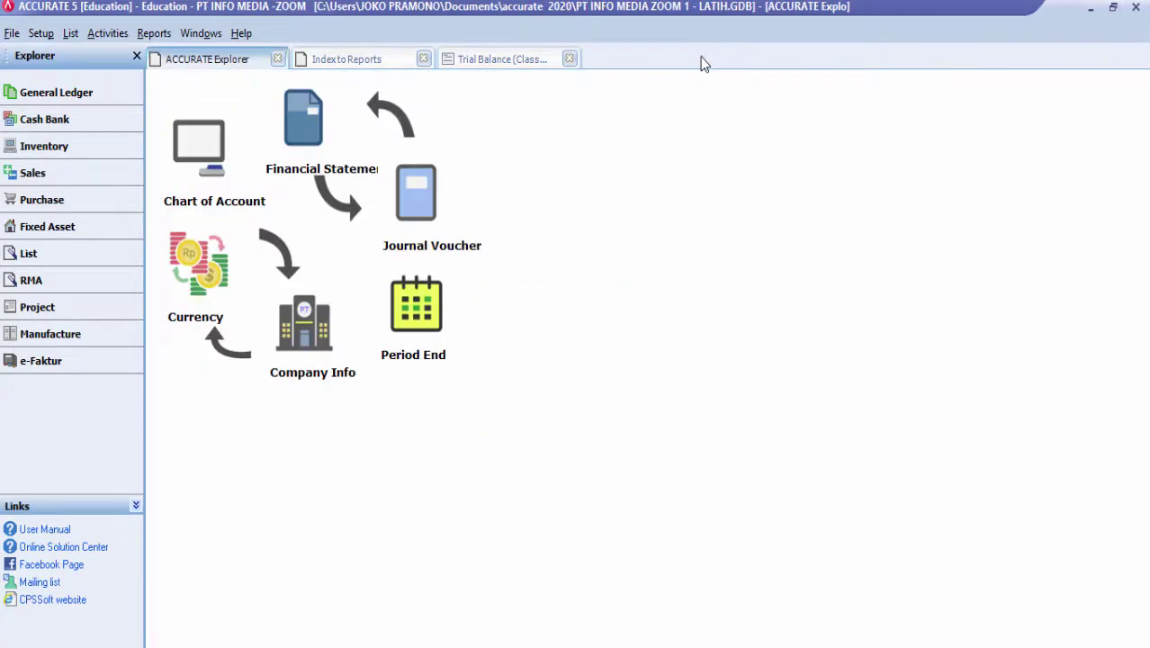
Browse back through the remaining opening balance vouchers 1001 and 1000 in the journal voucher form, and close it
click(428, 195)
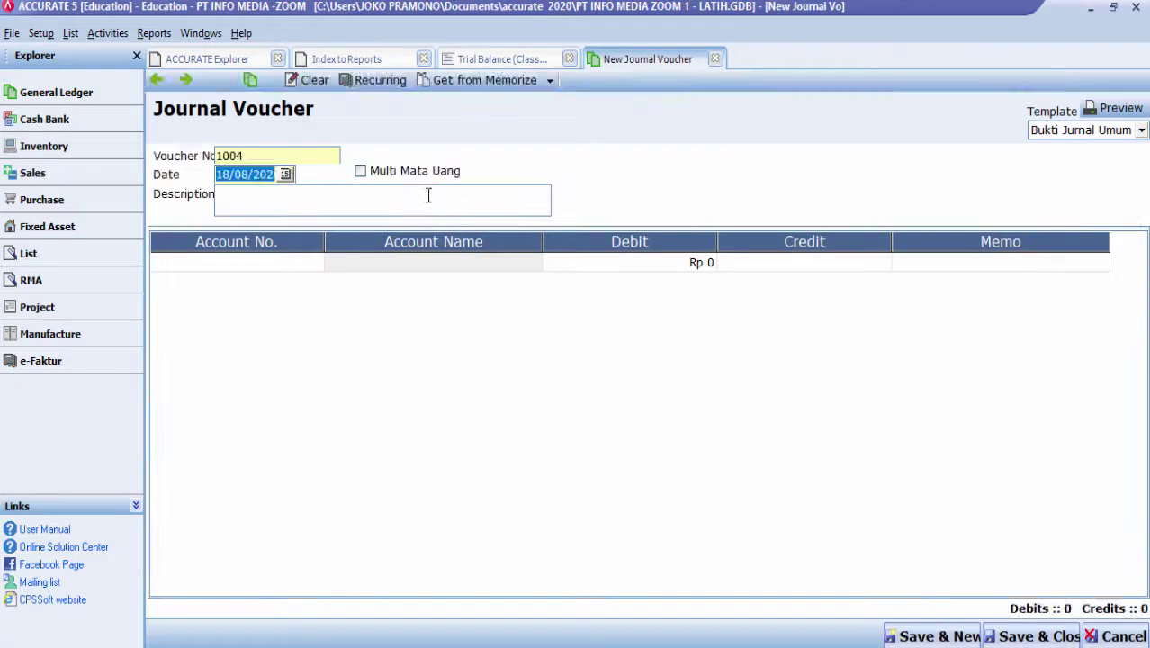
click(158, 80)
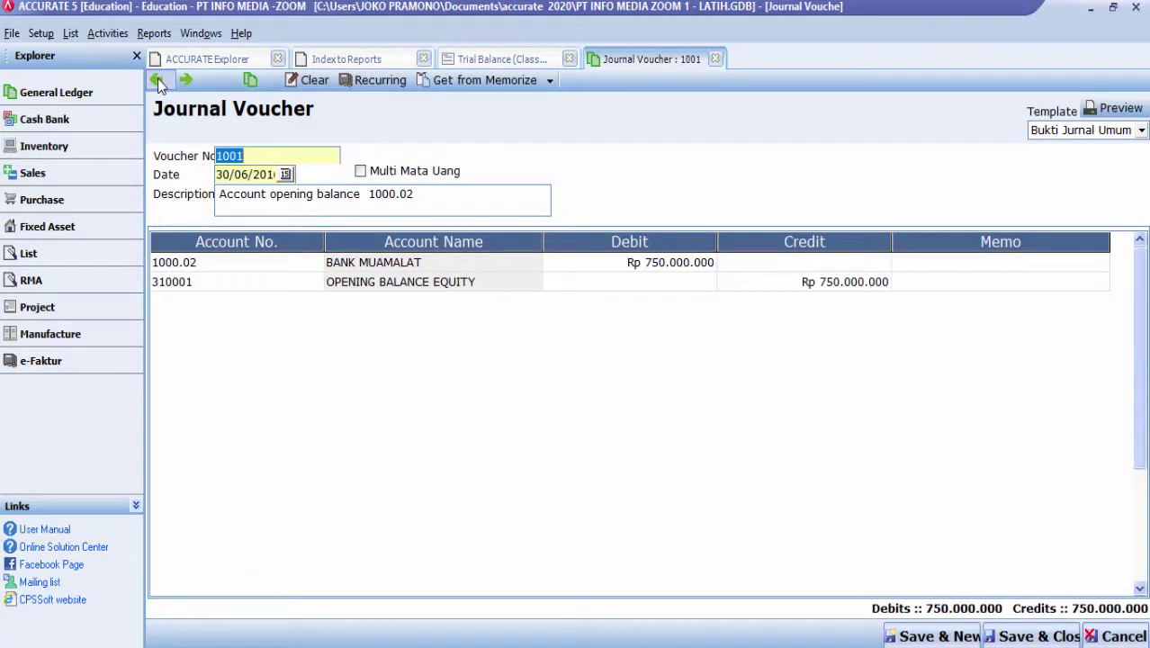
click(158, 80)
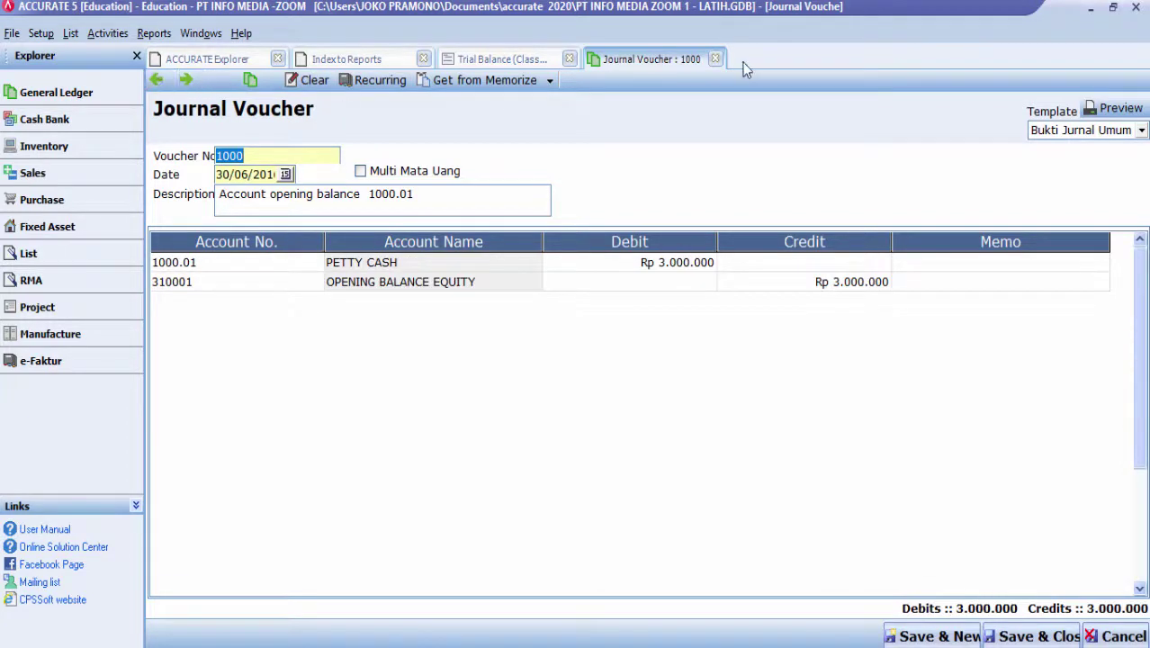
click(716, 59)
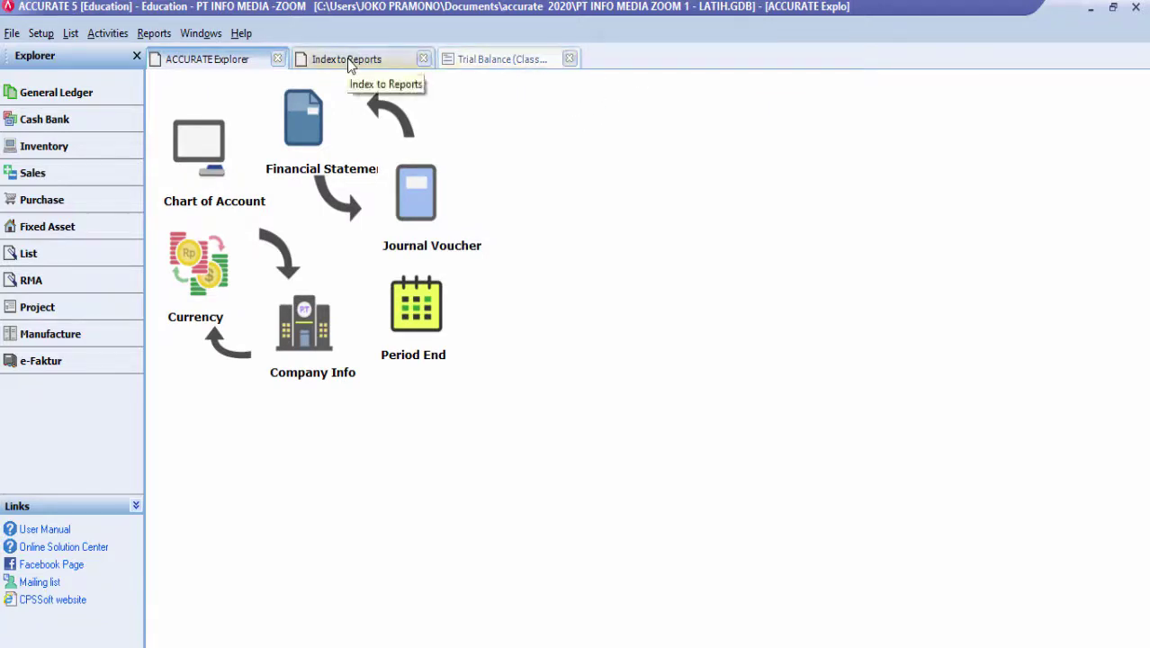
Open asset A-01 TOKO from the Fixed Asset List
click(72, 36)
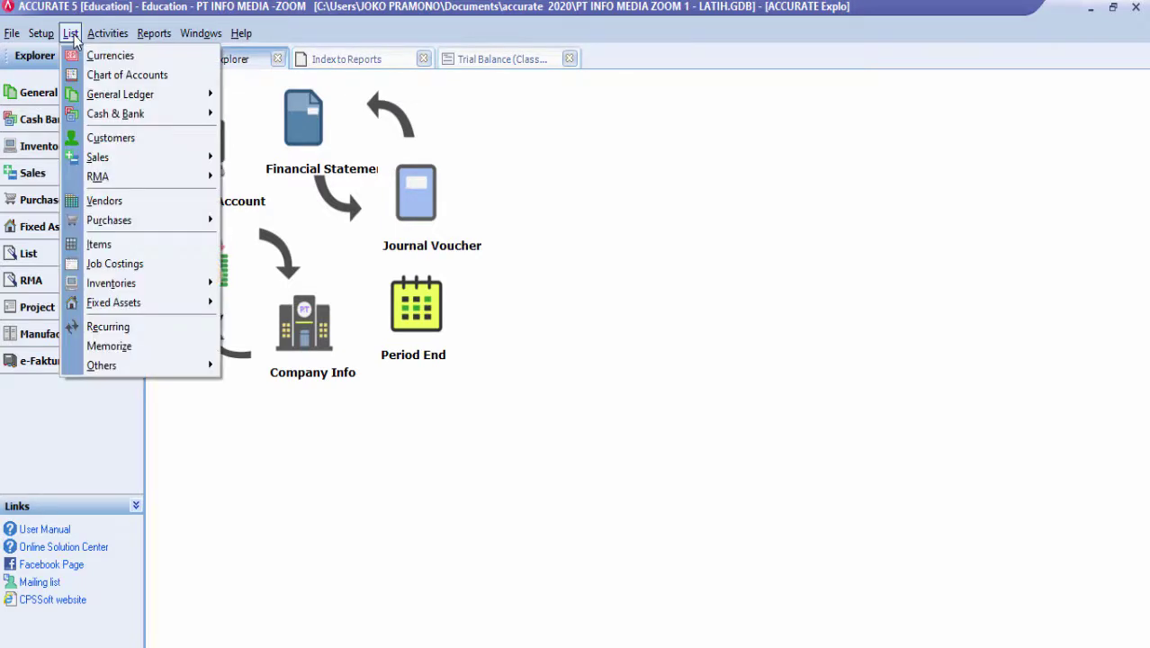
mouse_move(132, 310)
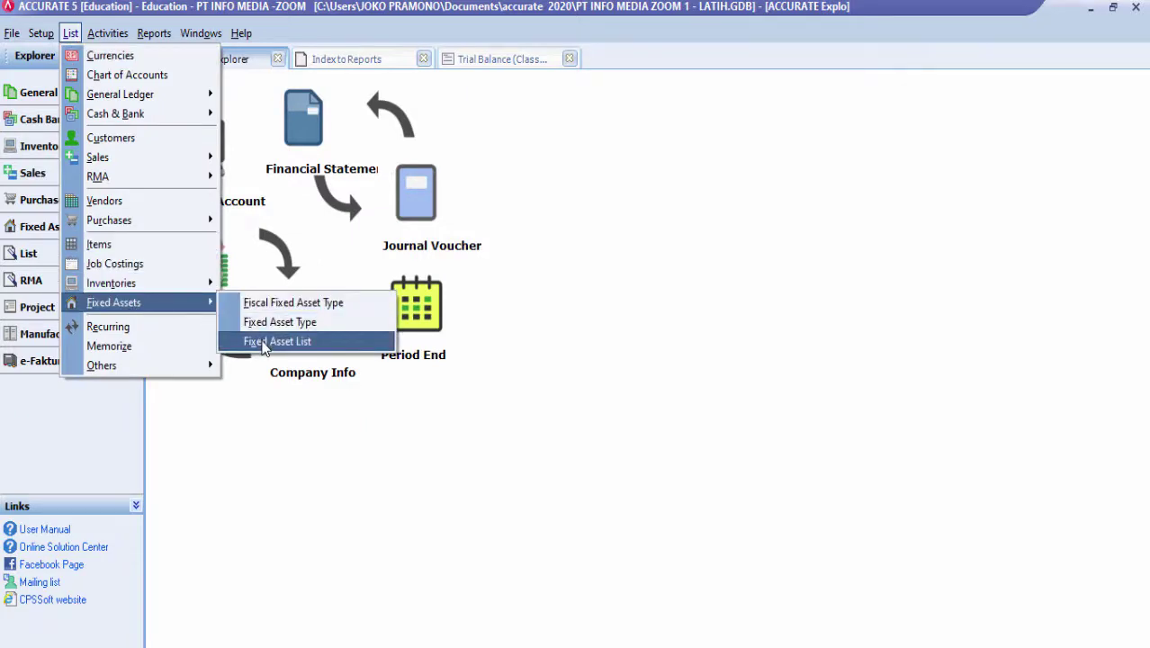
click(299, 455)
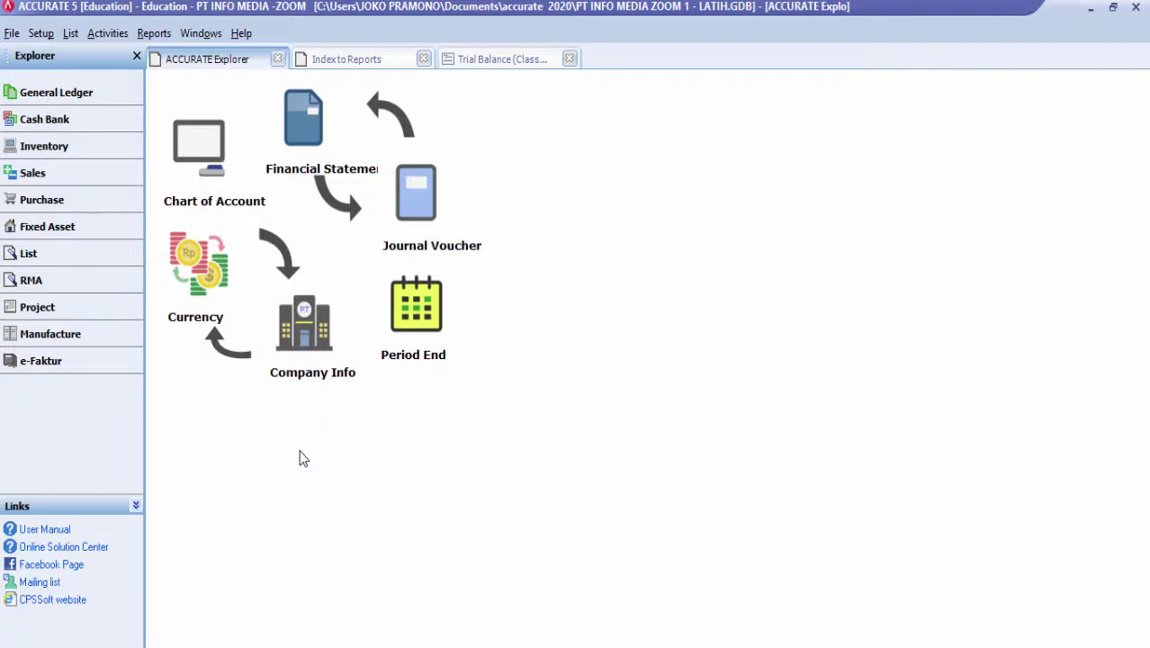
click(85, 235)
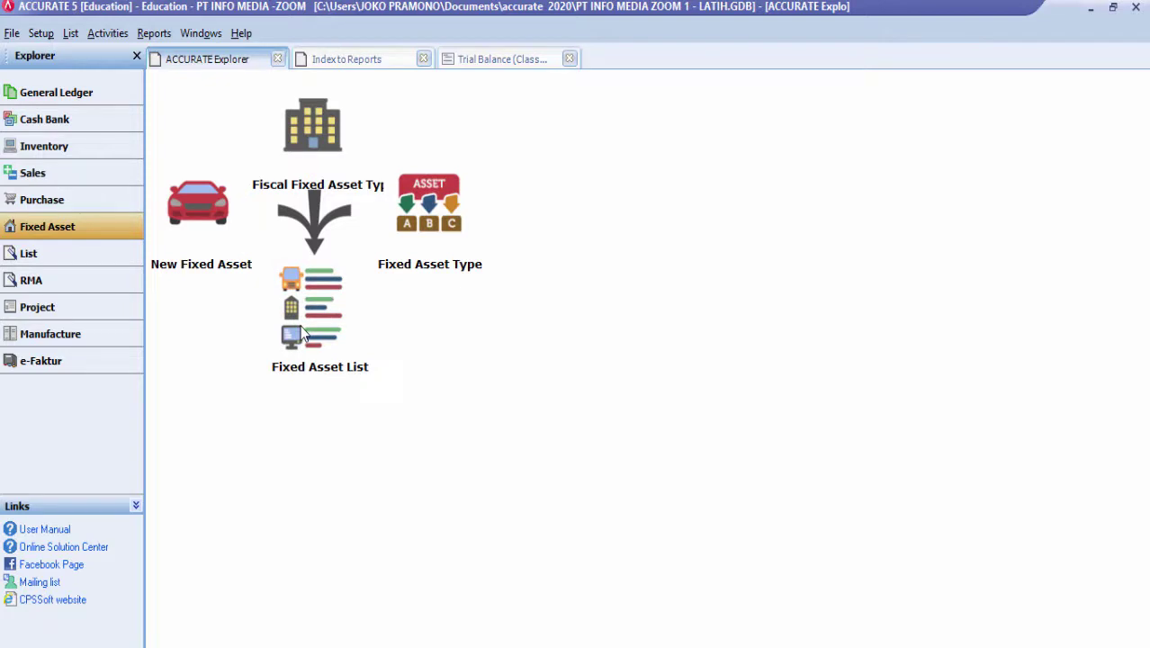
click(303, 333)
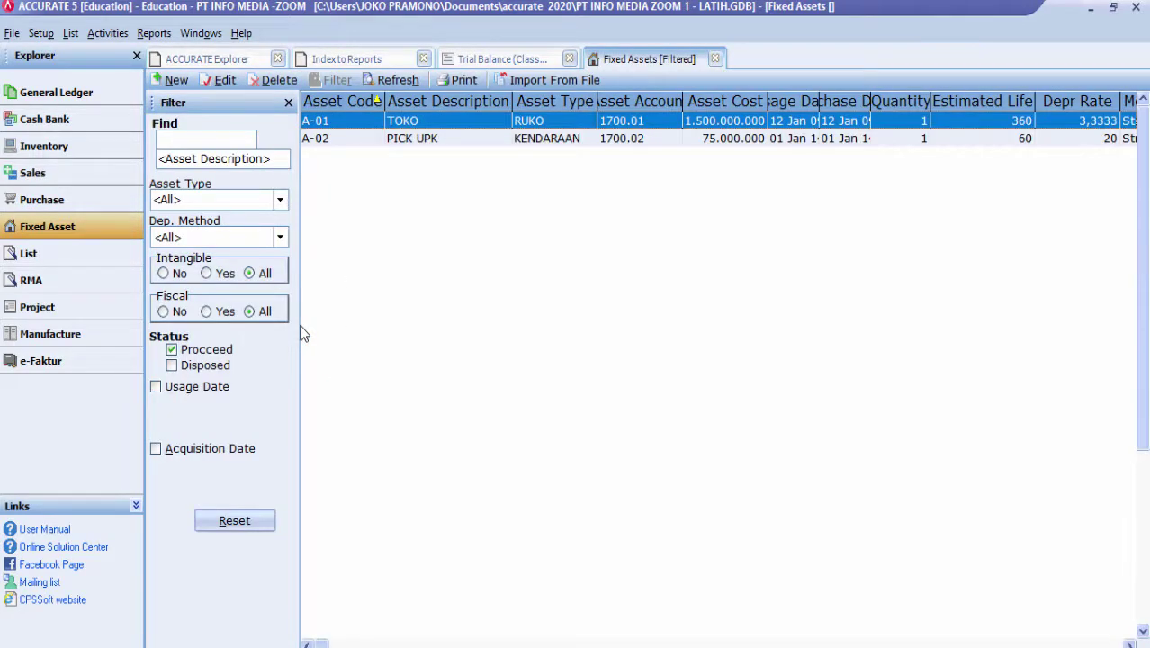
double_click(342, 123)
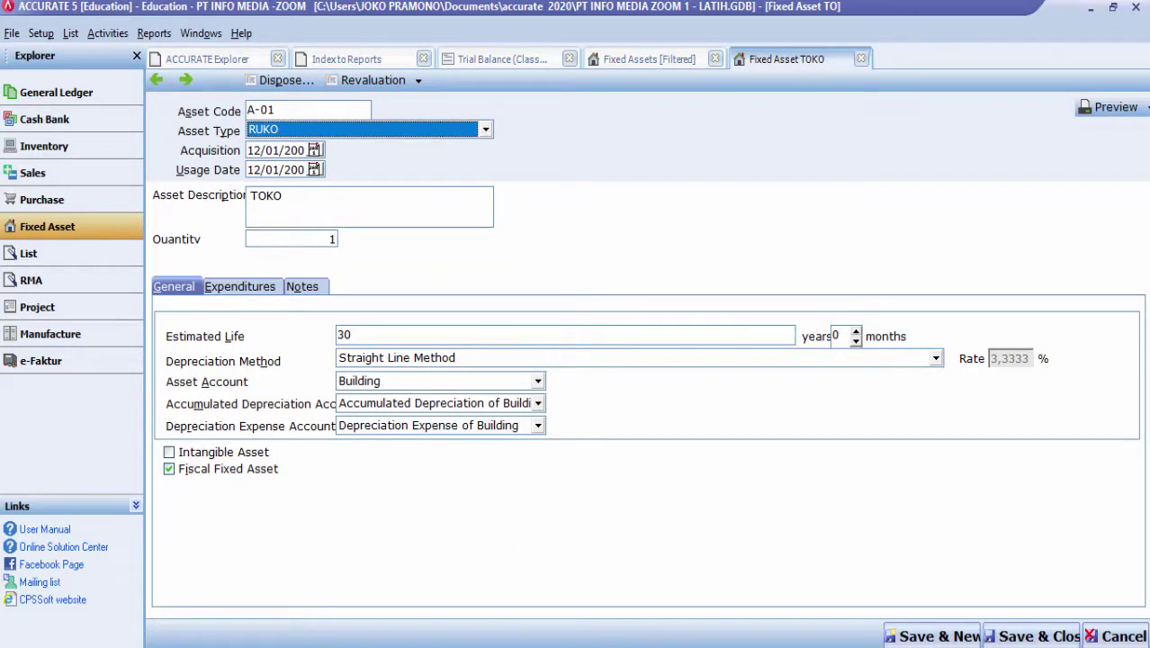
Switch to the Word guide and find the page with the fixed asset data for A-01 TOKO
click(644, 646)
click(552, 629)
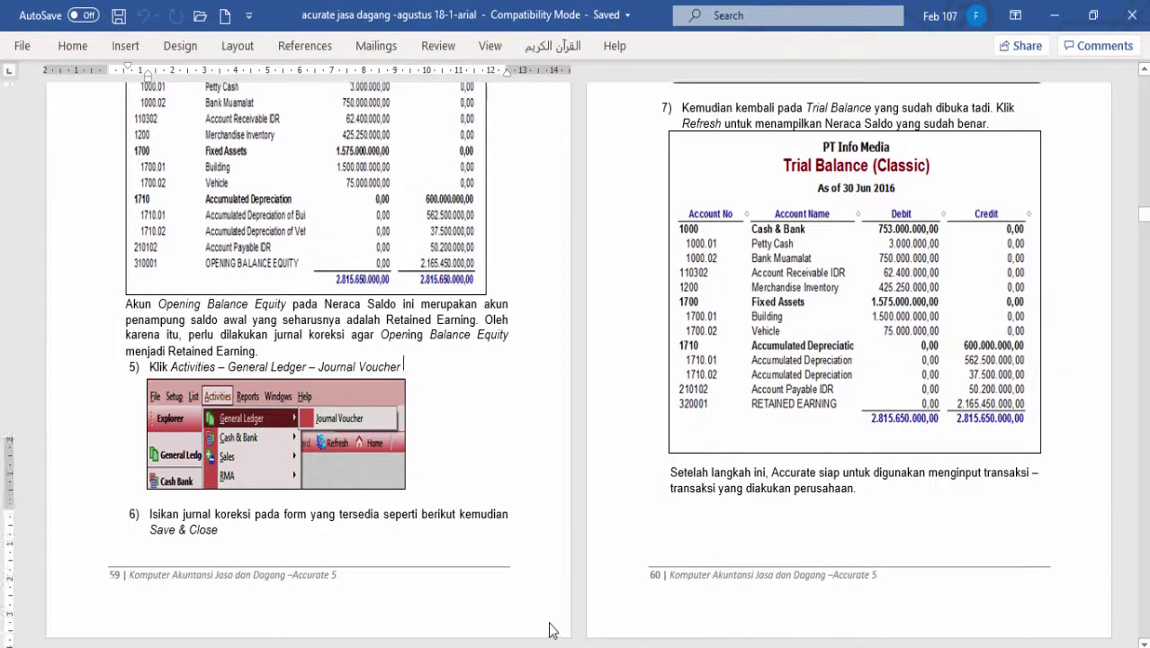
key(Page_Up)
key(Page_Up)
key(Page_Up)
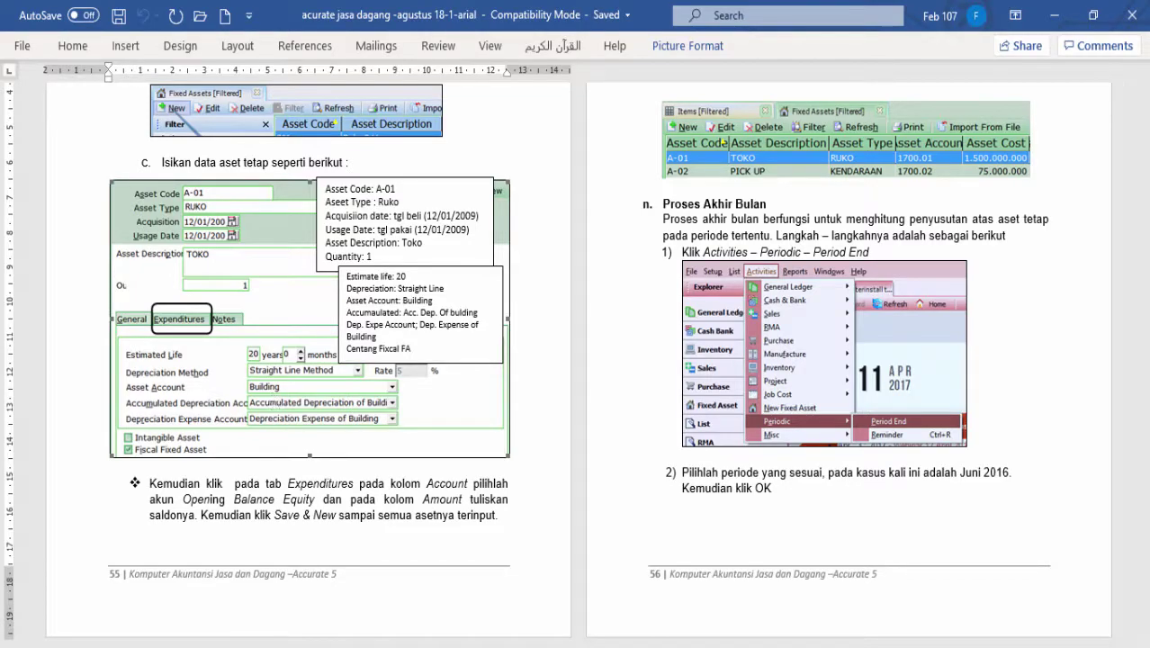
Switch back to ACCURATE and set the estimated life of asset A-01 TOKO to 20 years, with 12/01/2009 as the change date
click(648, 585)
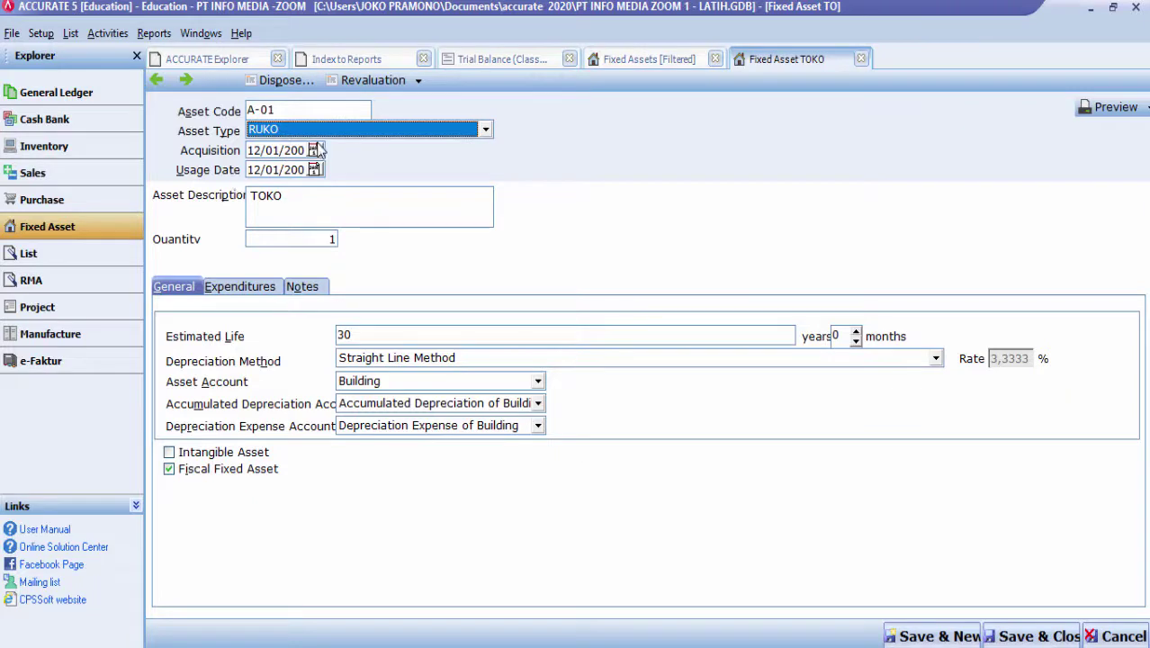
click(369, 337)
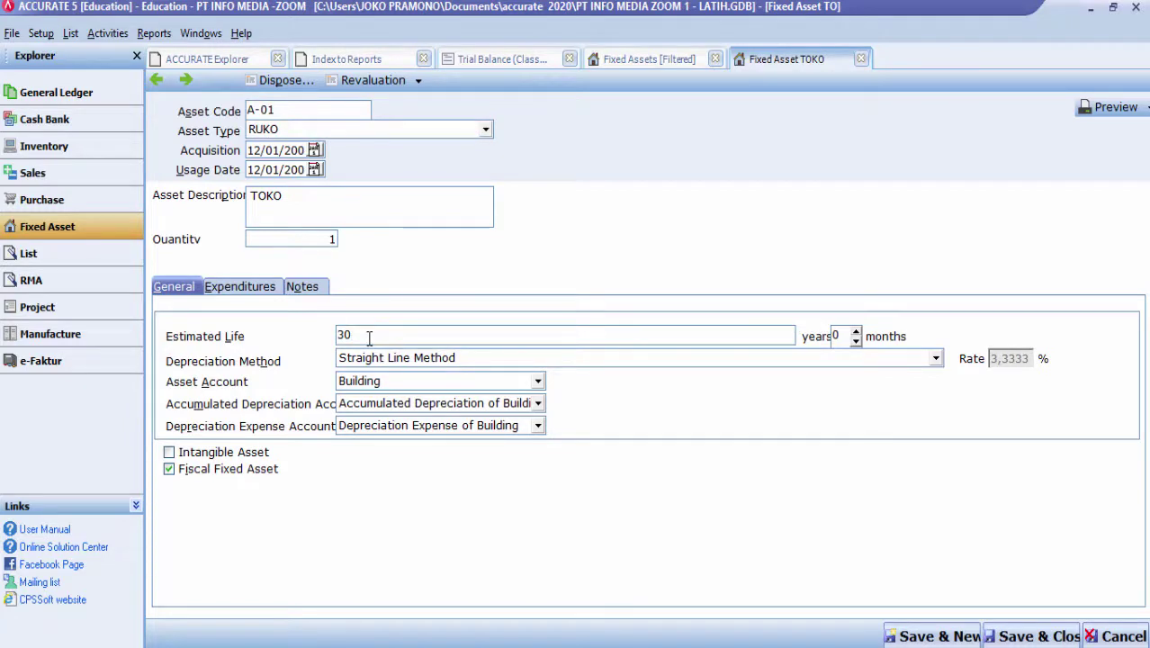
key(BackSpace)
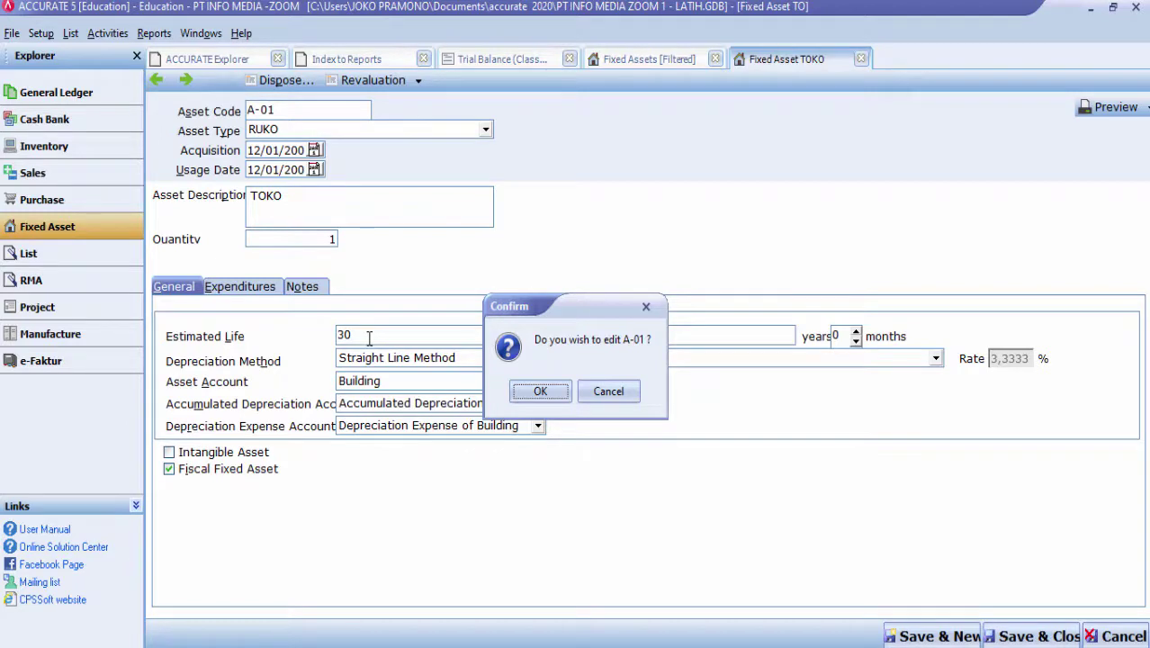
click(540, 392)
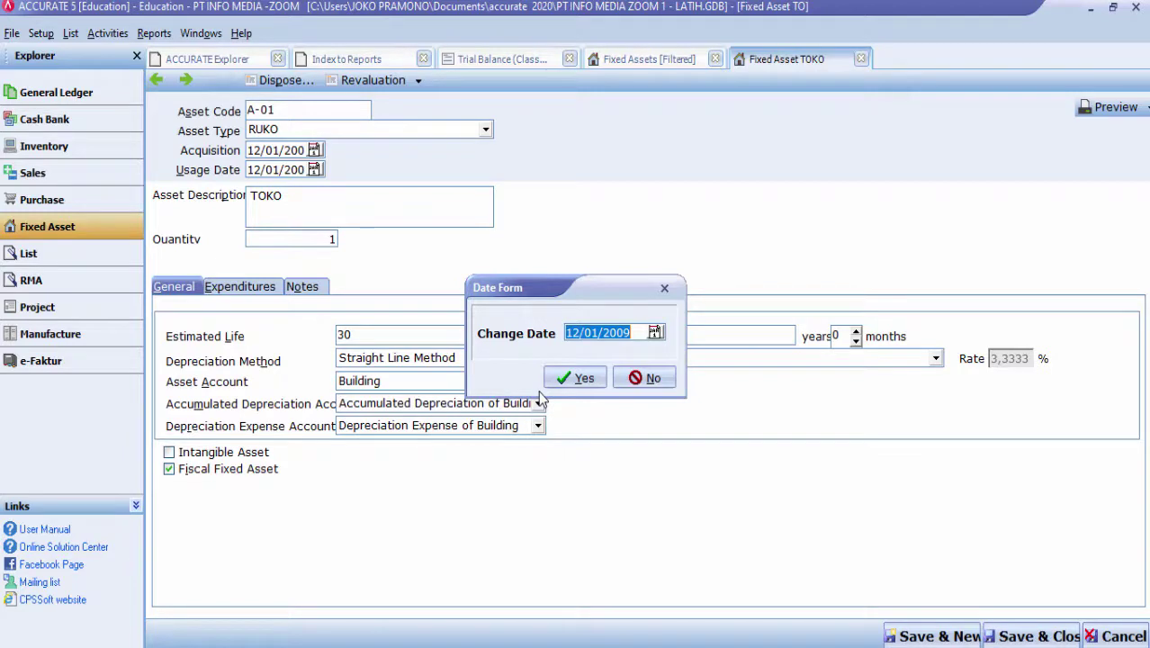
click(584, 377)
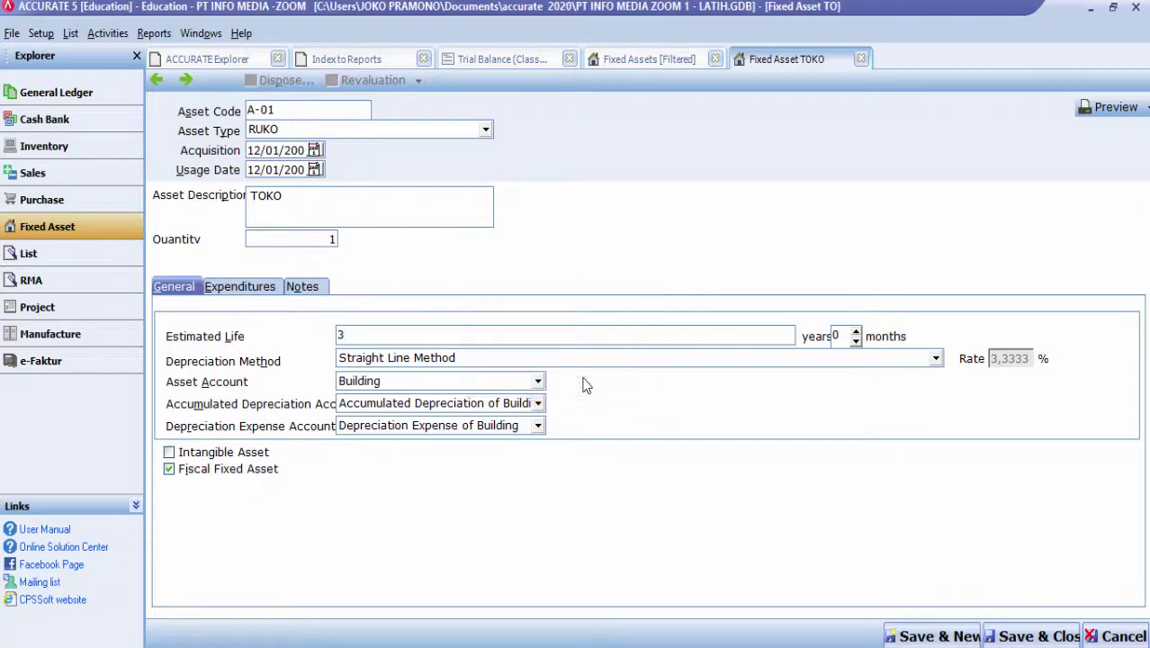
key(BackSpace)
text(20)
key(Tab)
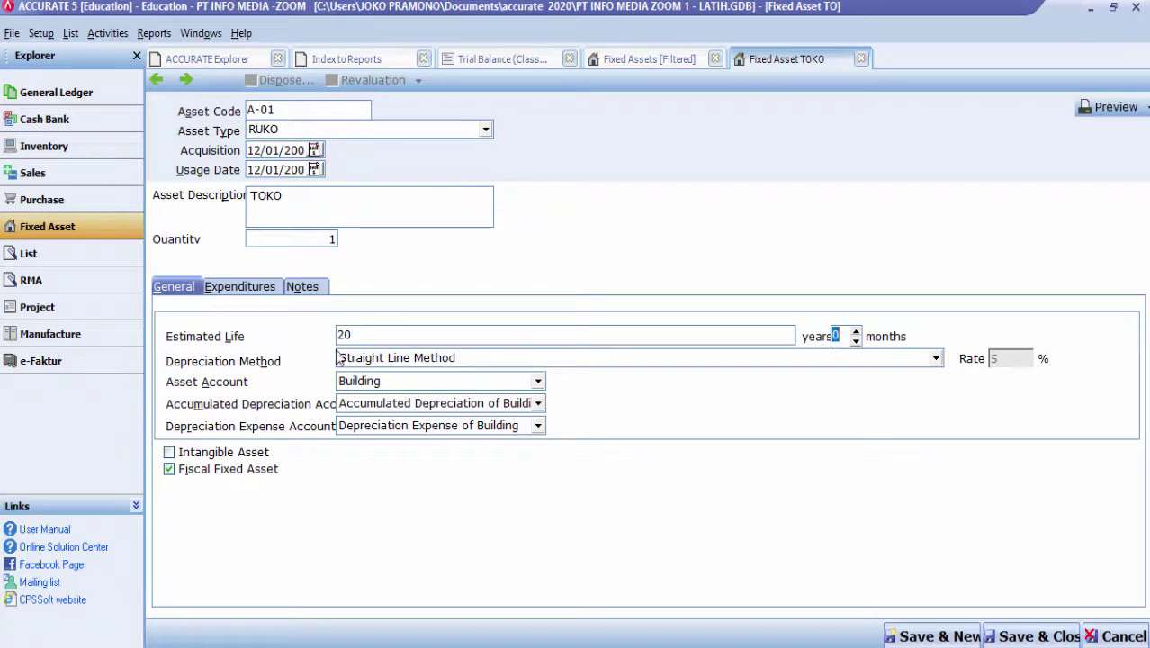
Check the expenditure amount of A-01 TOKO, save the asset, and close the Fixed Asset List after refreshing it
click(241, 286)
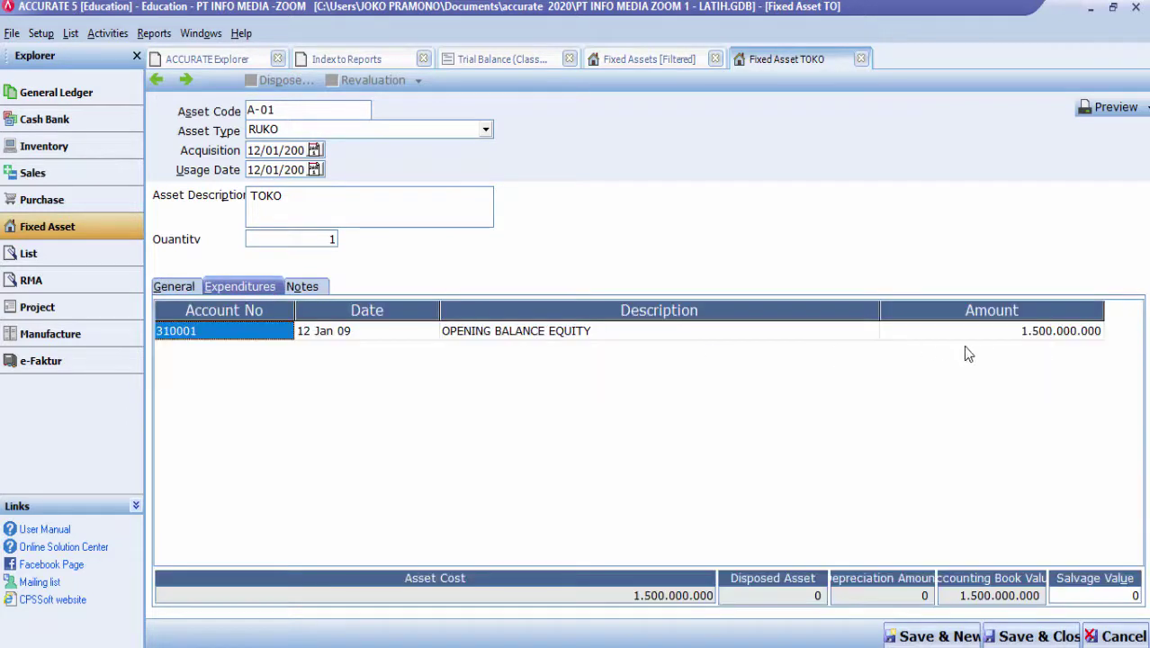
click(1010, 337)
click(1011, 342)
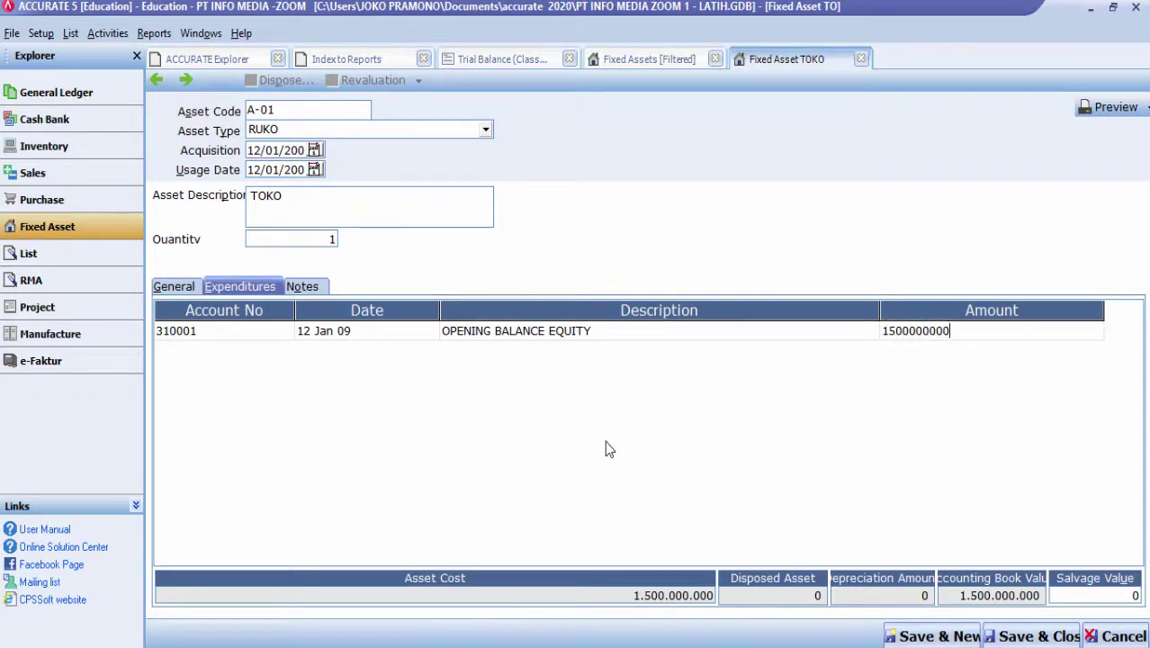
click(185, 290)
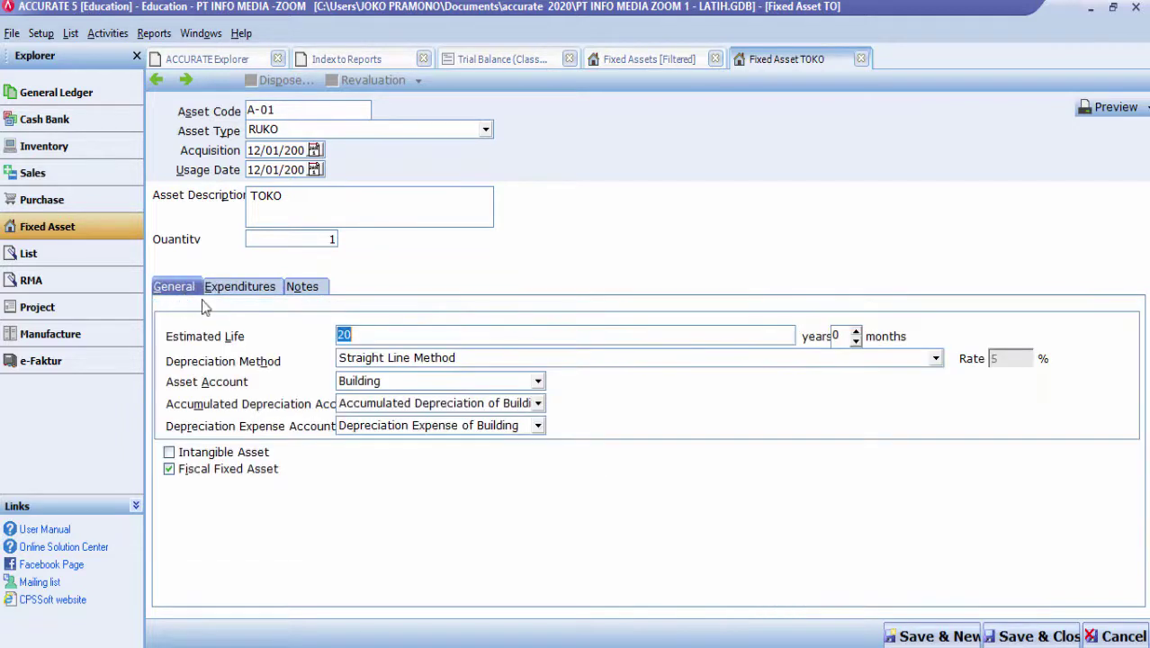
click(1031, 636)
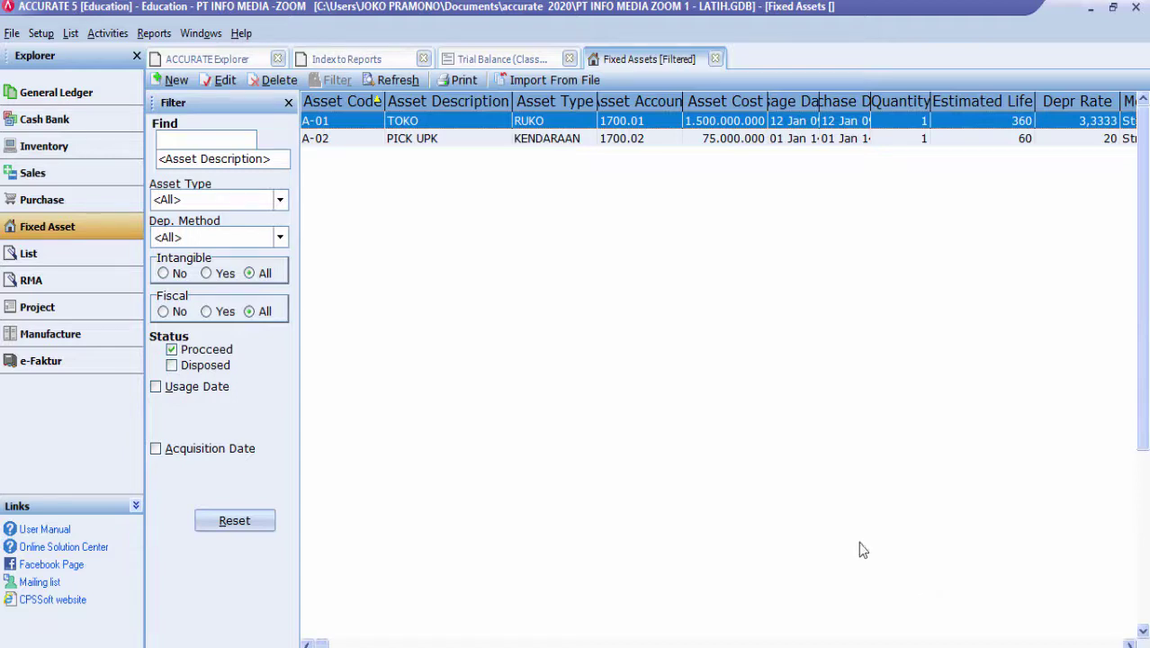
click(392, 84)
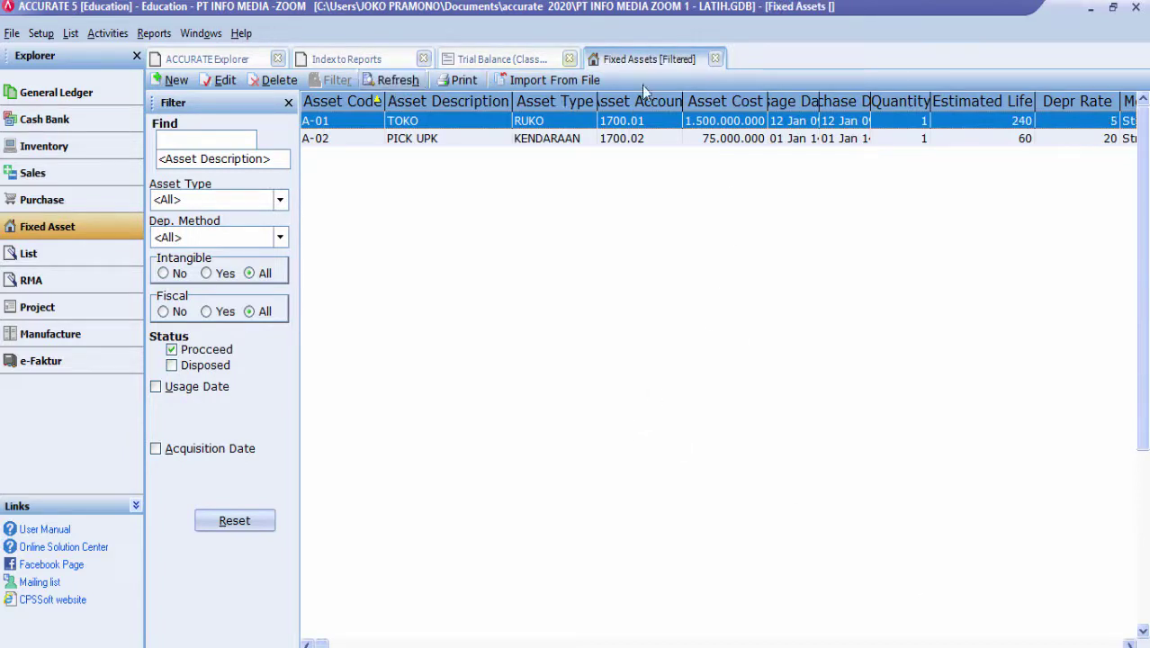
click(714, 59)
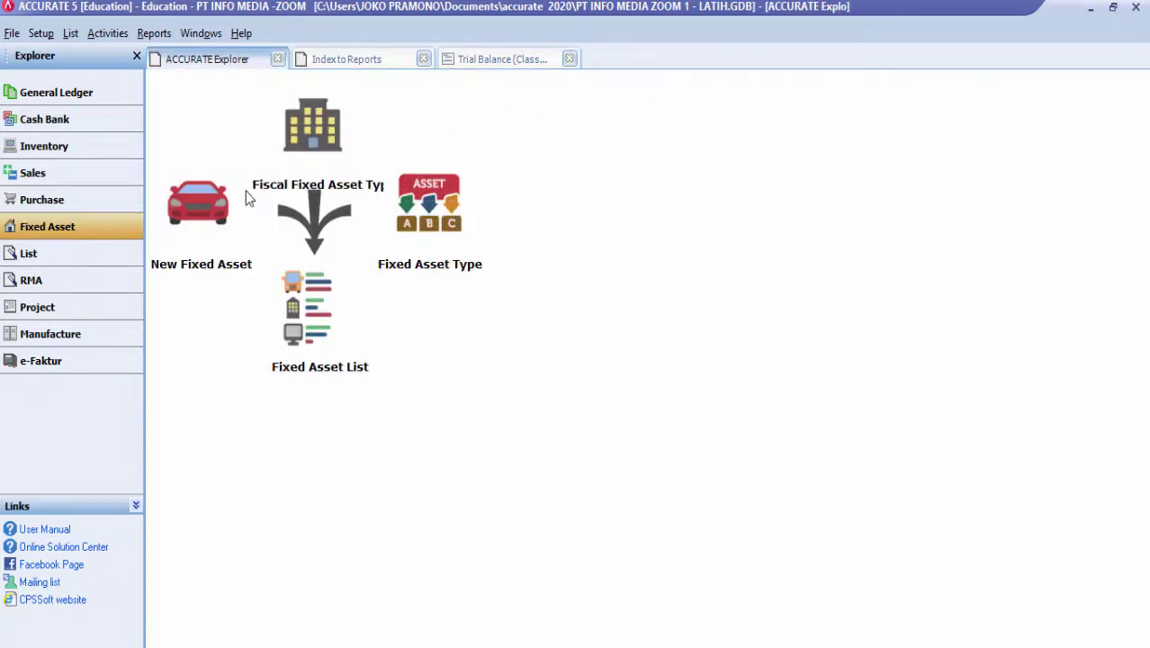
Run the General Ledger period end process for June 2016
click(108, 33)
mouse_move(119, 210)
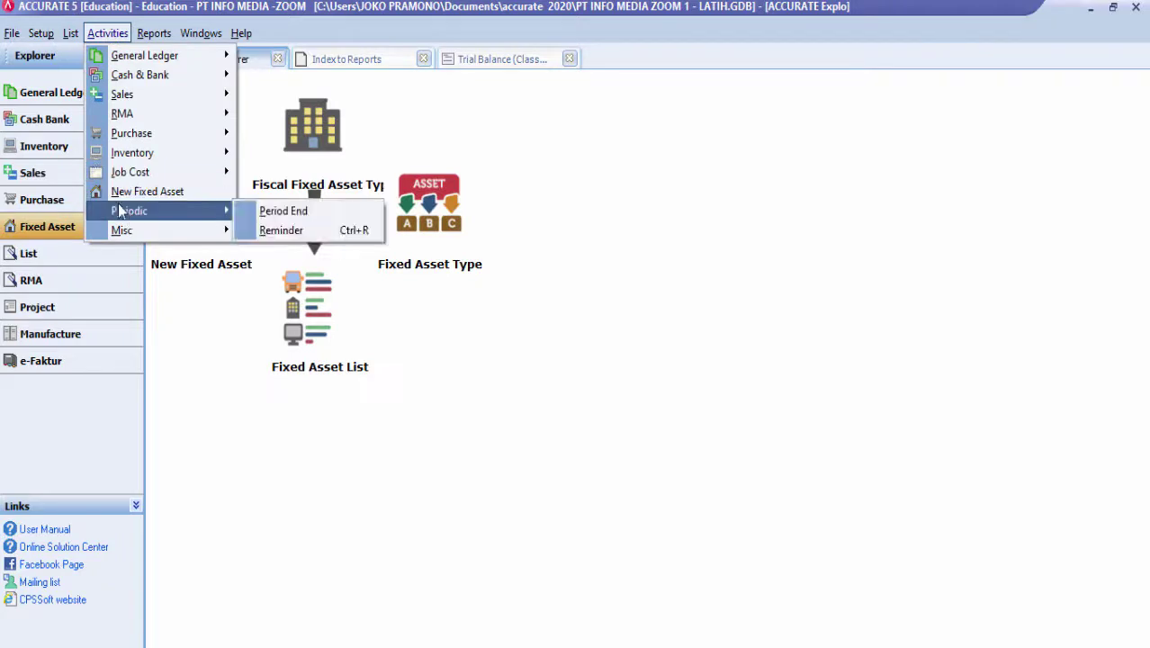
click(36, 95)
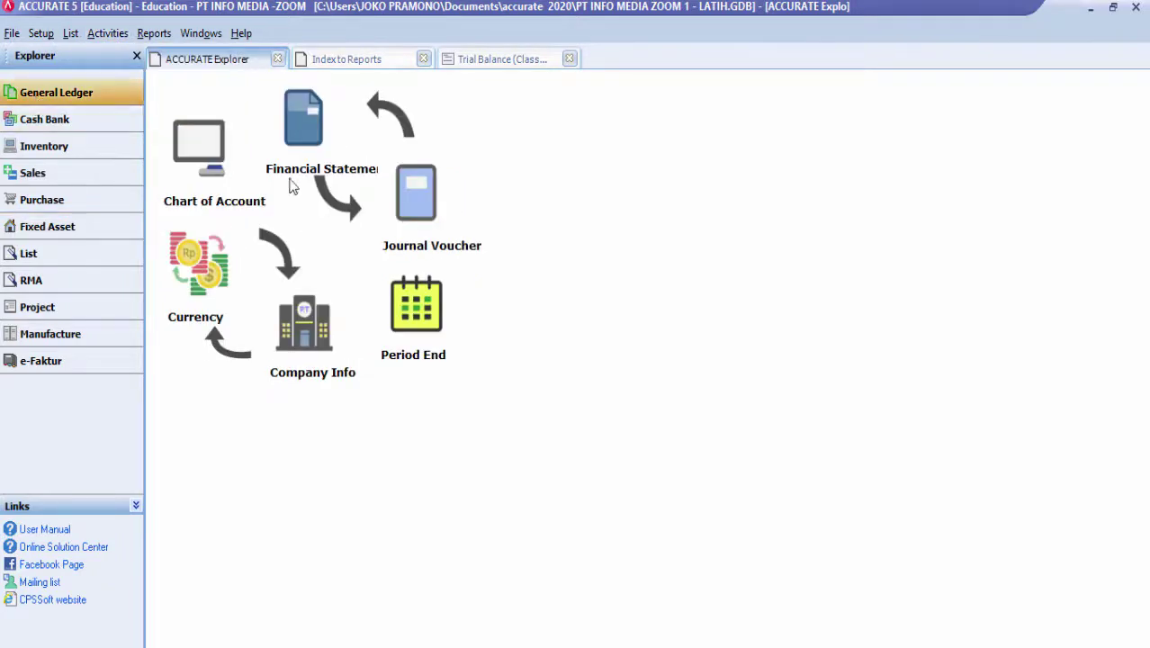
click(419, 316)
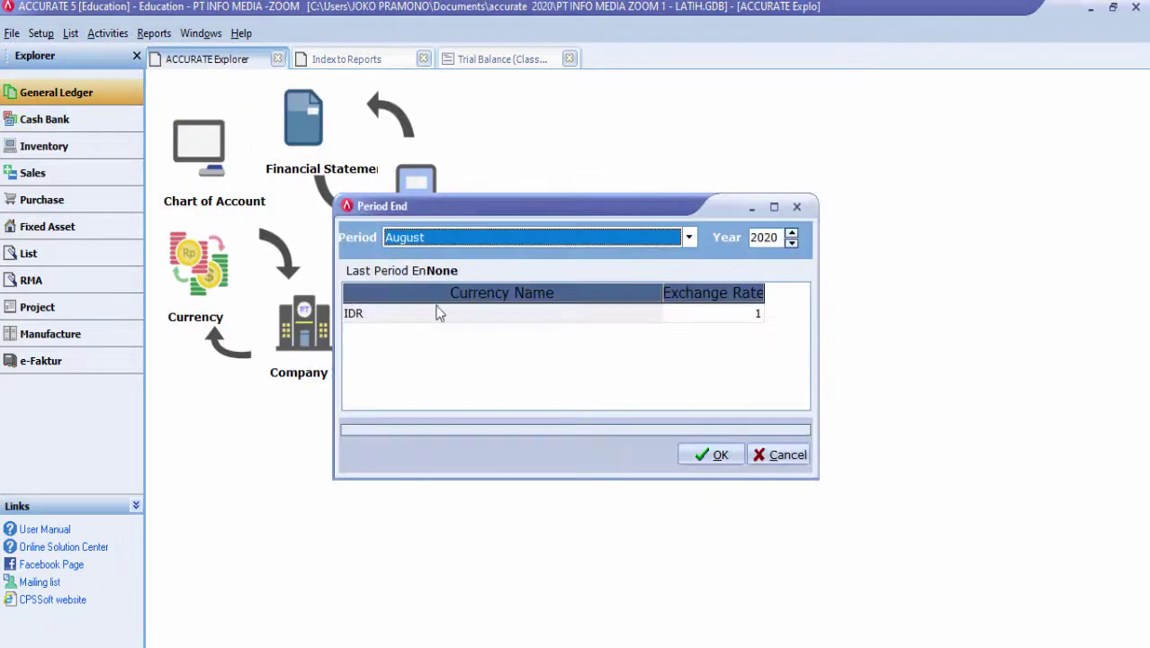
click(688, 237)
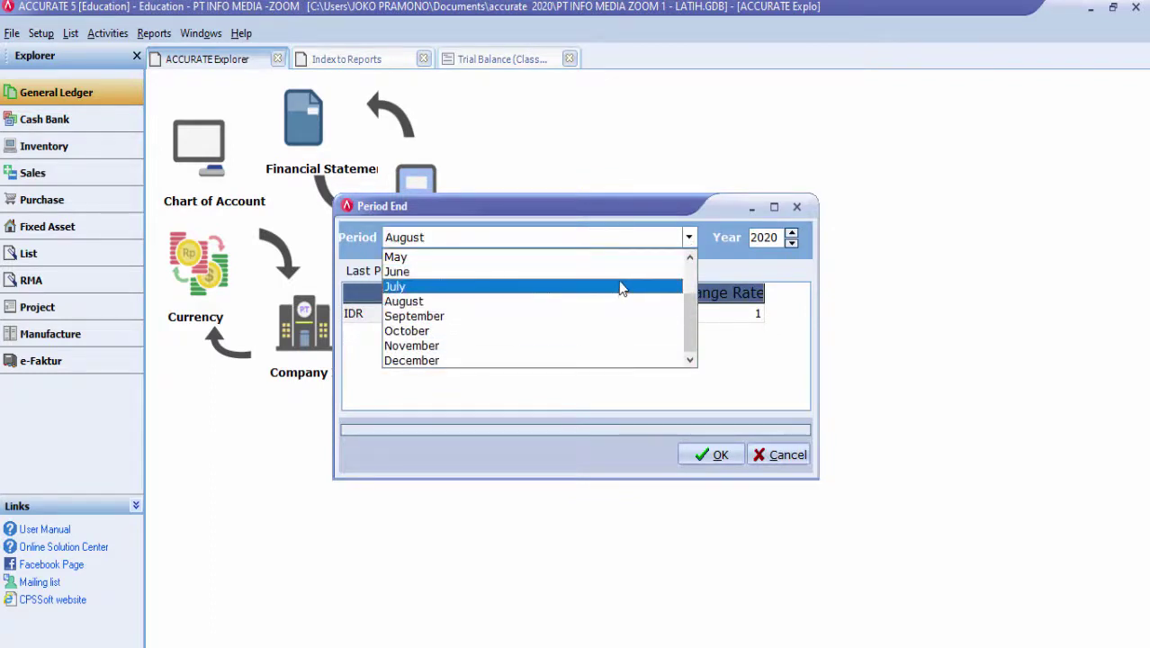
click(617, 273)
click(791, 243)
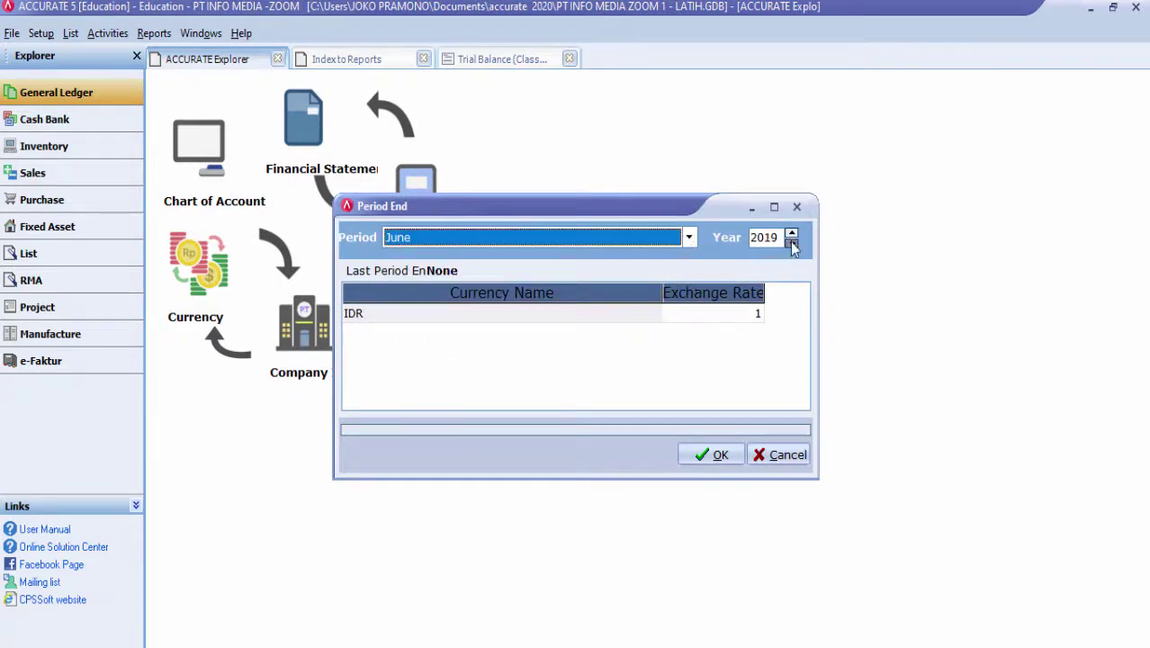
click(791, 242)
click(791, 242)
click(791, 242)
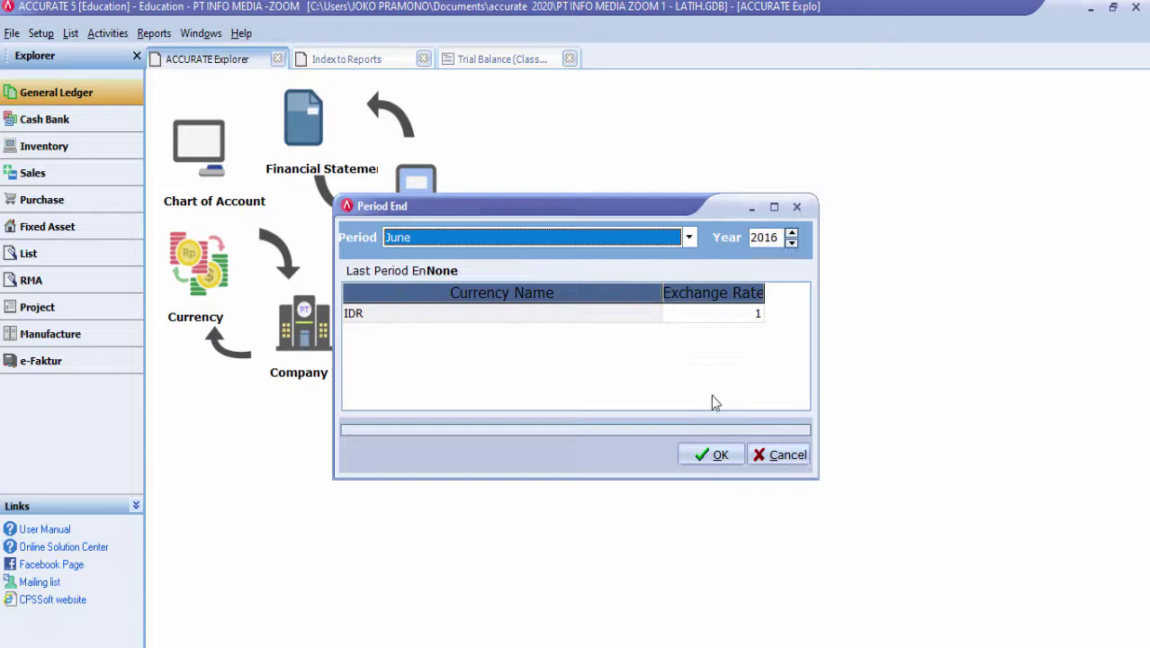
click(706, 453)
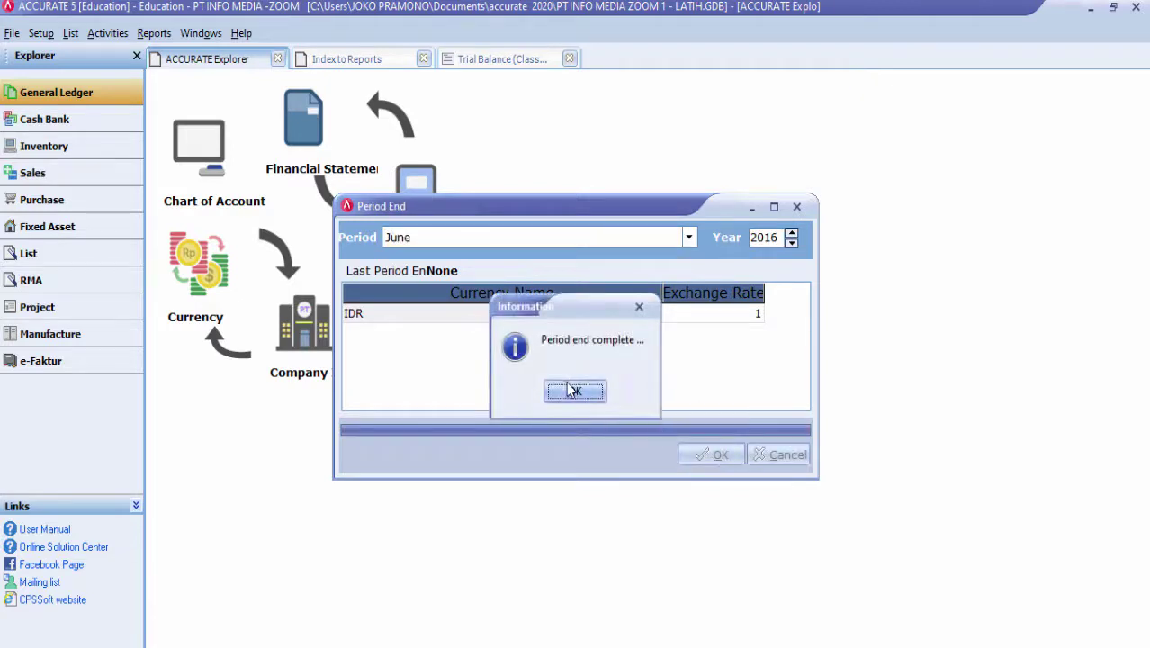
click(574, 393)
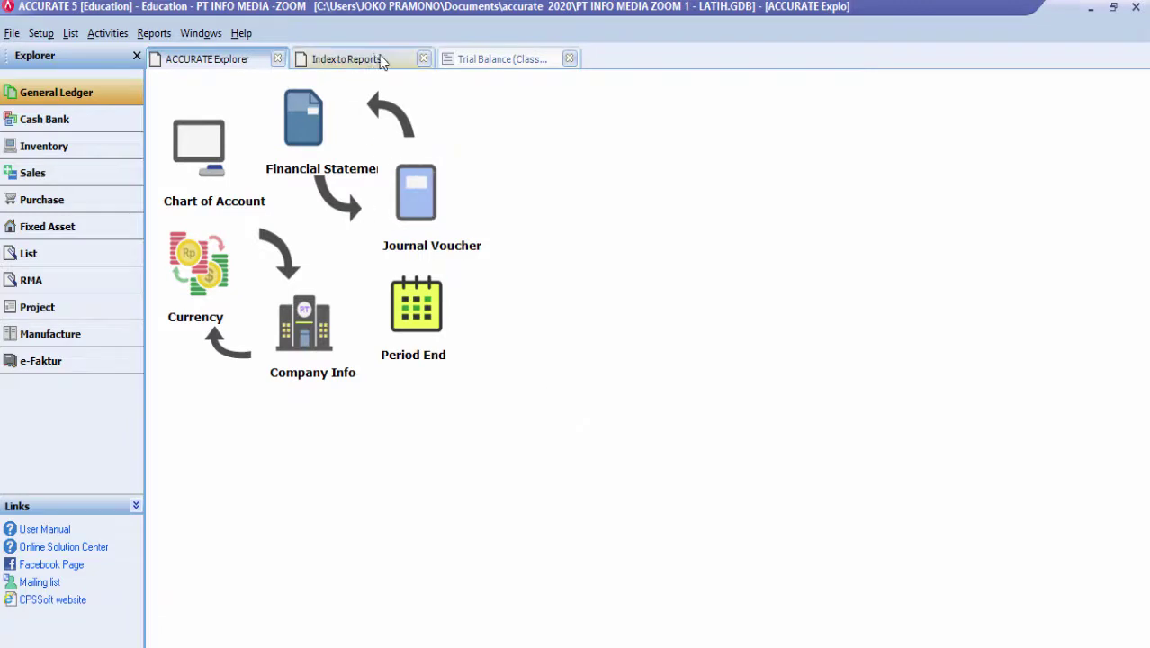
Refresh the classic trial balance as of 30 Jun 2016 and enlarge it to 150% to read the accumulated depreciation
click(470, 59)
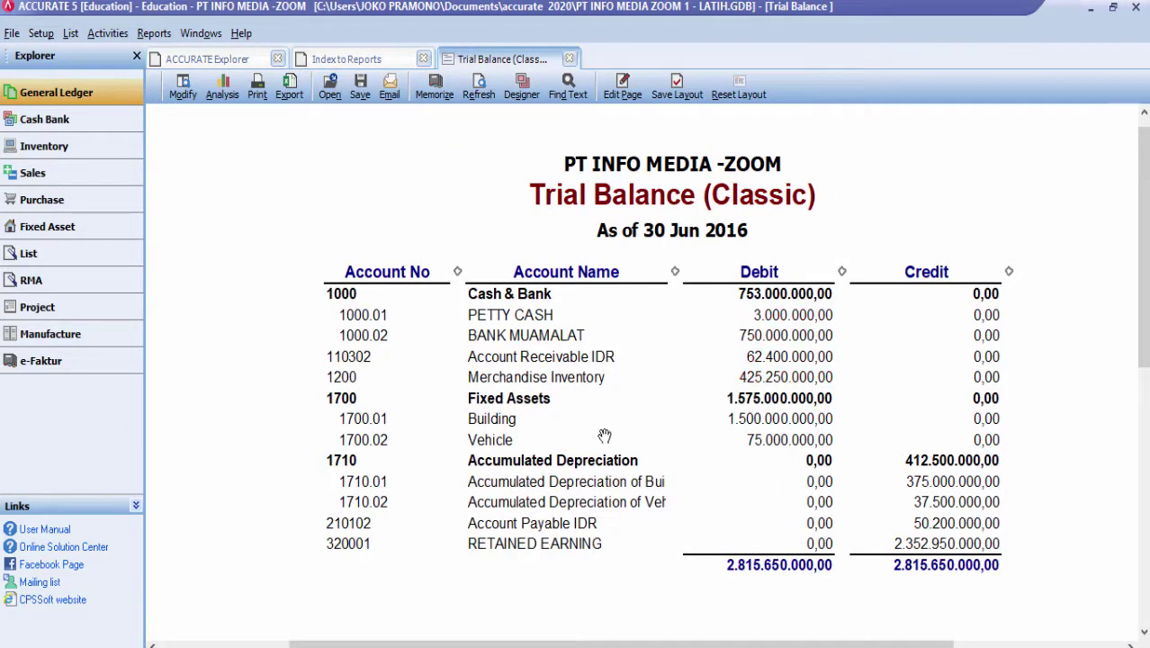
click(477, 90)
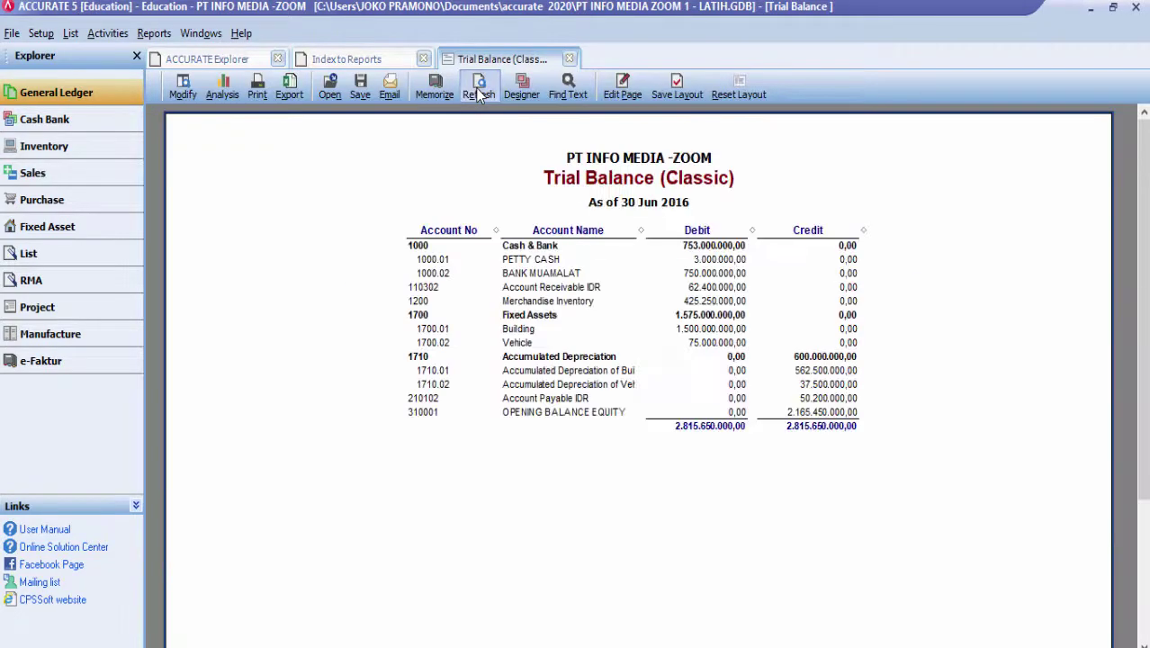
right_click(299, 354)
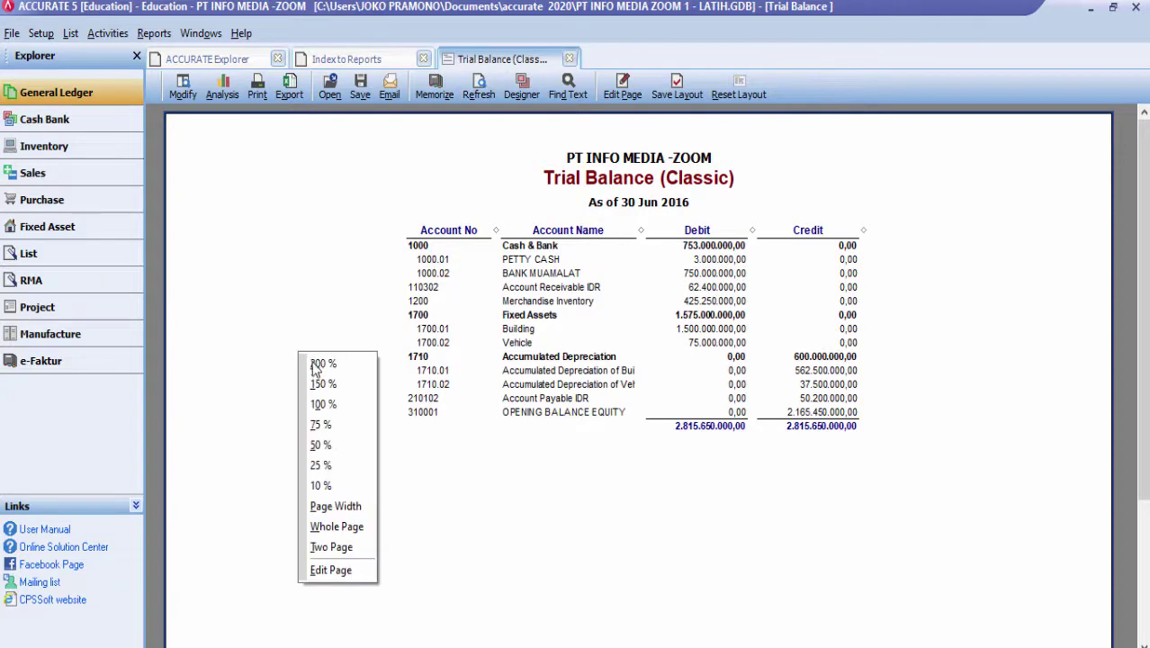
click(321, 384)
drag(867, 413, 586, 328)
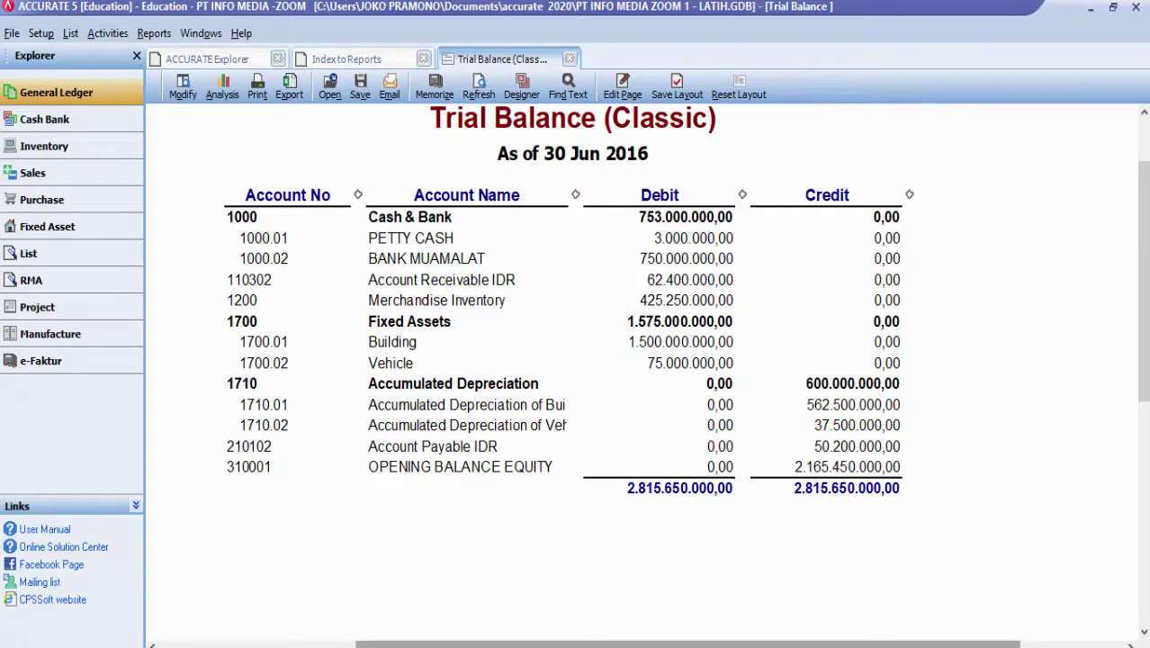
Switch to the Word guide and compare its 30 June 2016 trial balance and the instructions for the Opening Balance Equity correction journal
click(586, 627)
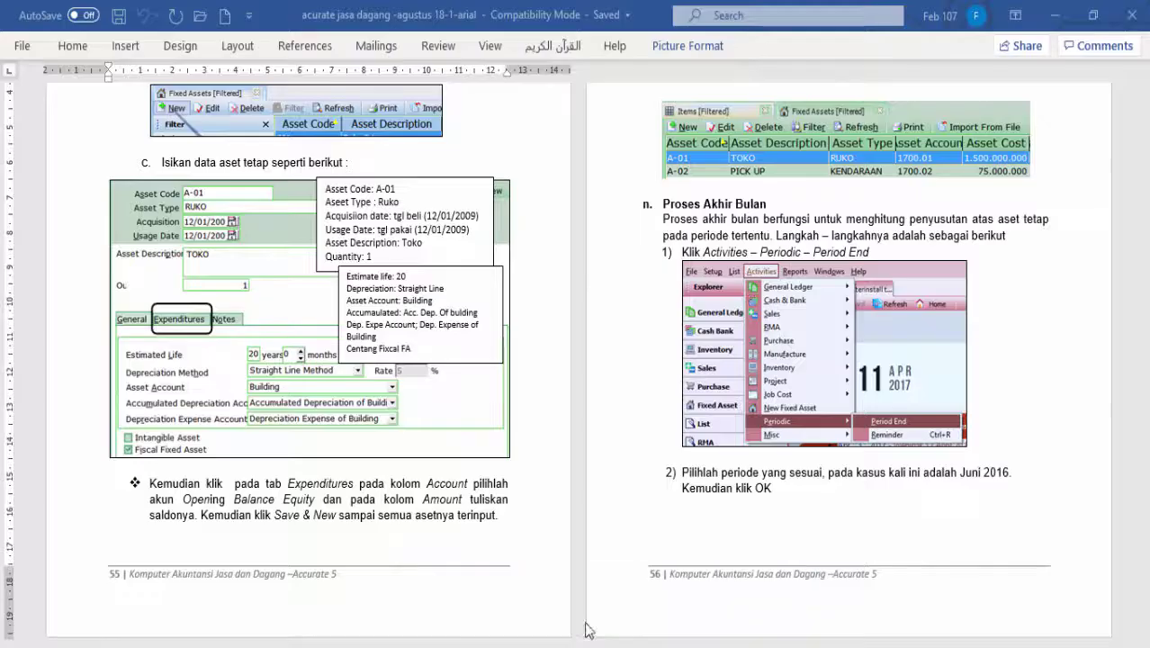
scroll(593, 504, down, 20)
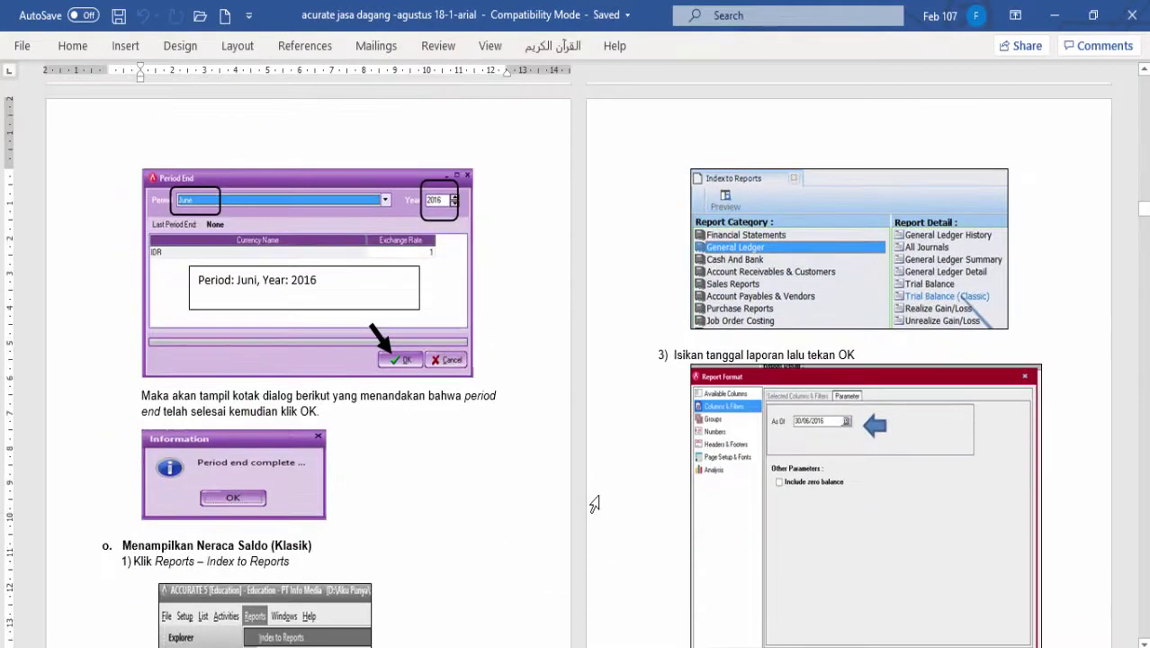
scroll(593, 504, down, 10)
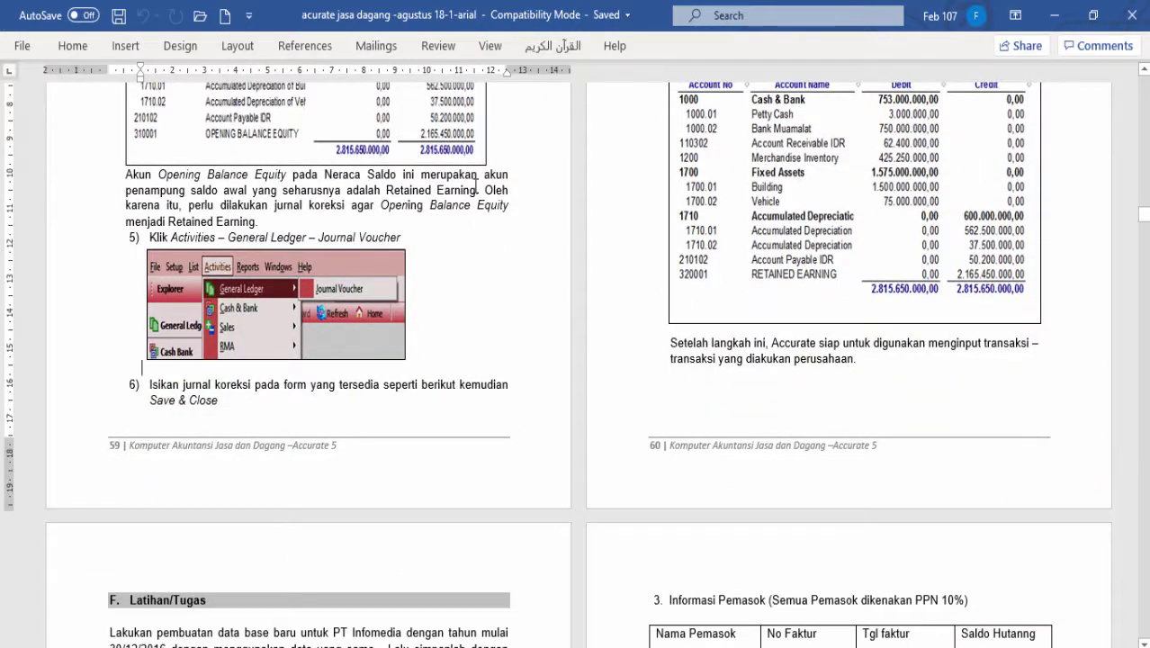
ctrl+scroll(476, 184, up, 2)
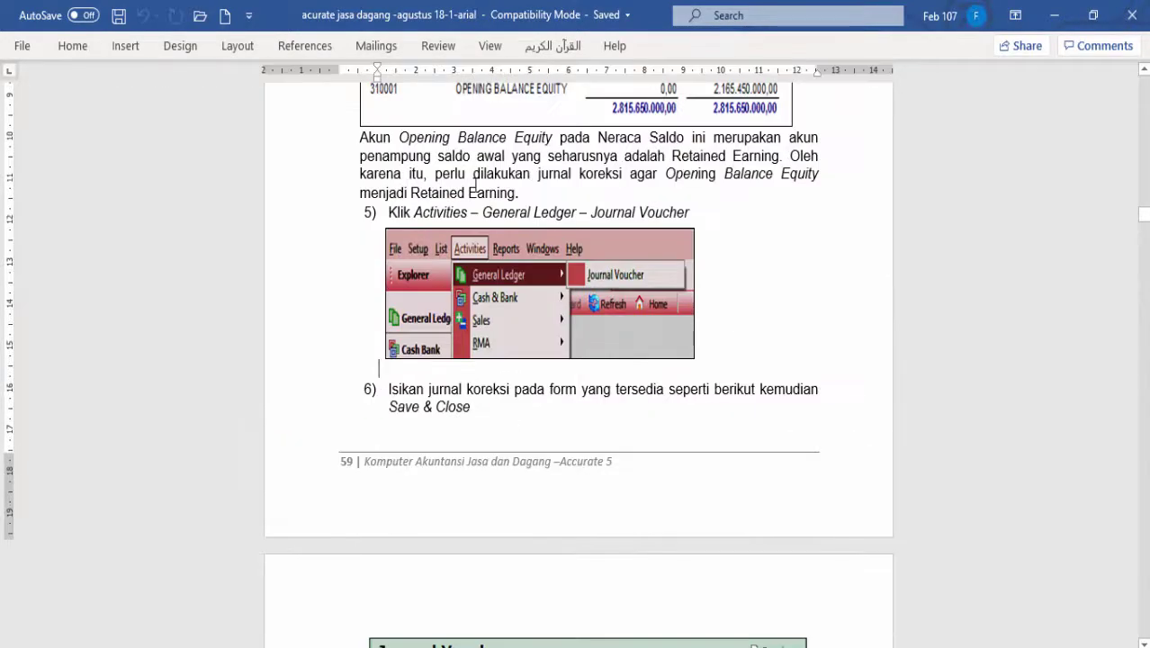
ctrl+scroll(476, 184, up, 3)
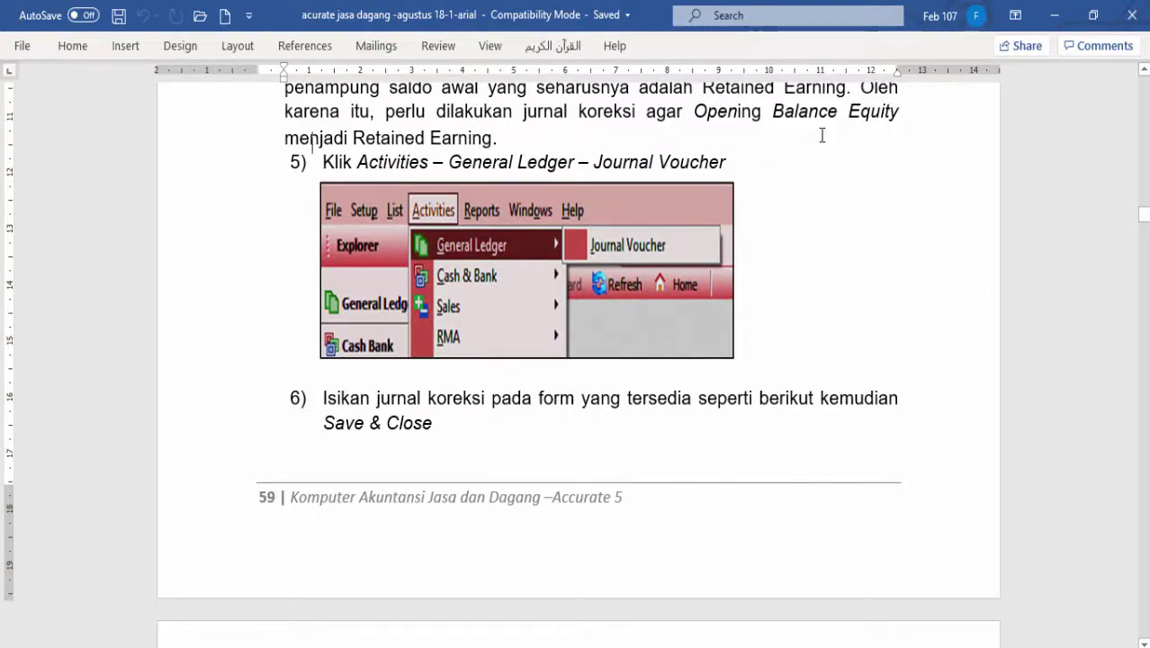
scroll(821, 135, up, 8)
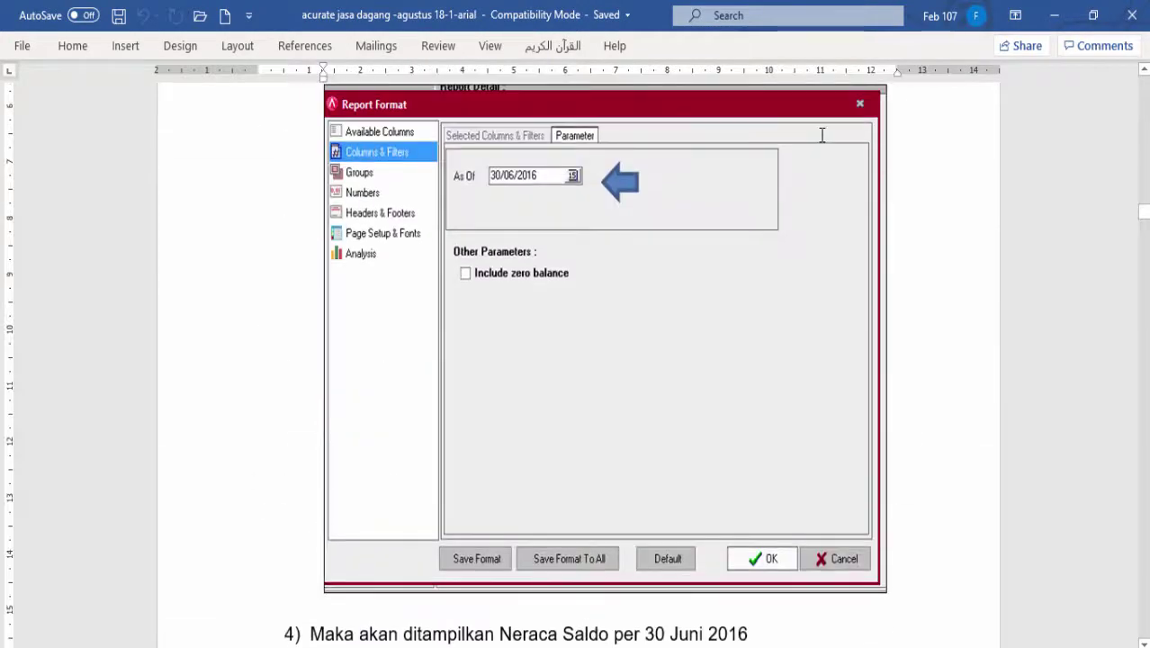
scroll(822, 134, down, 12)
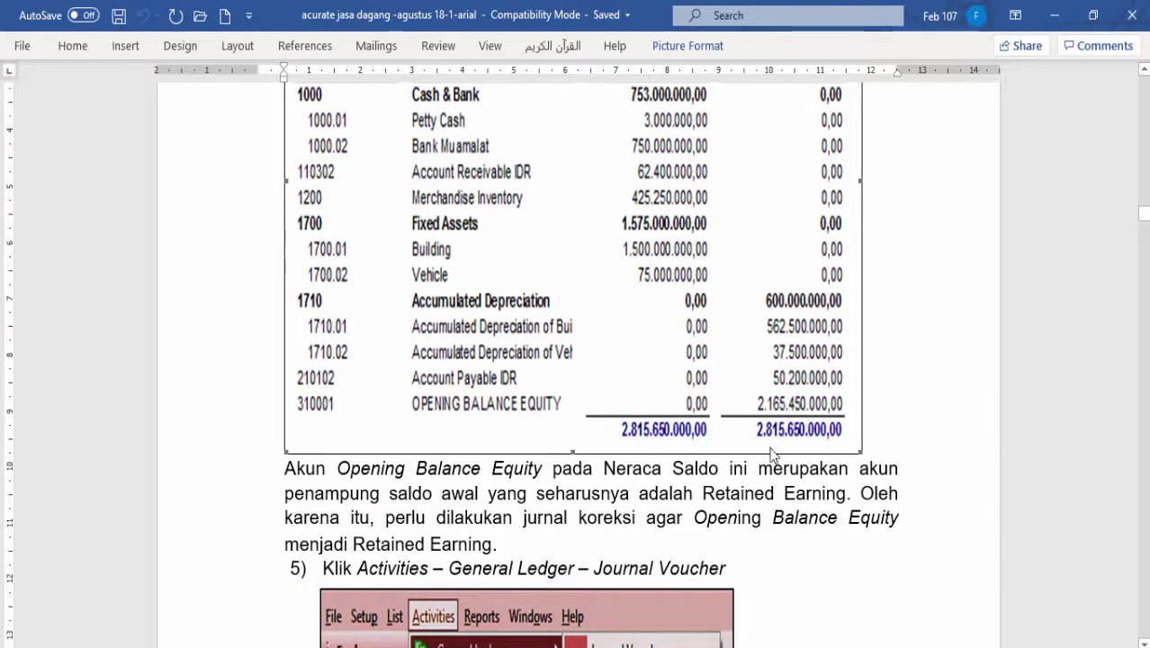
Switch back to ACCURATE and open a new General Ledger journal voucher
key(alt+Tab)
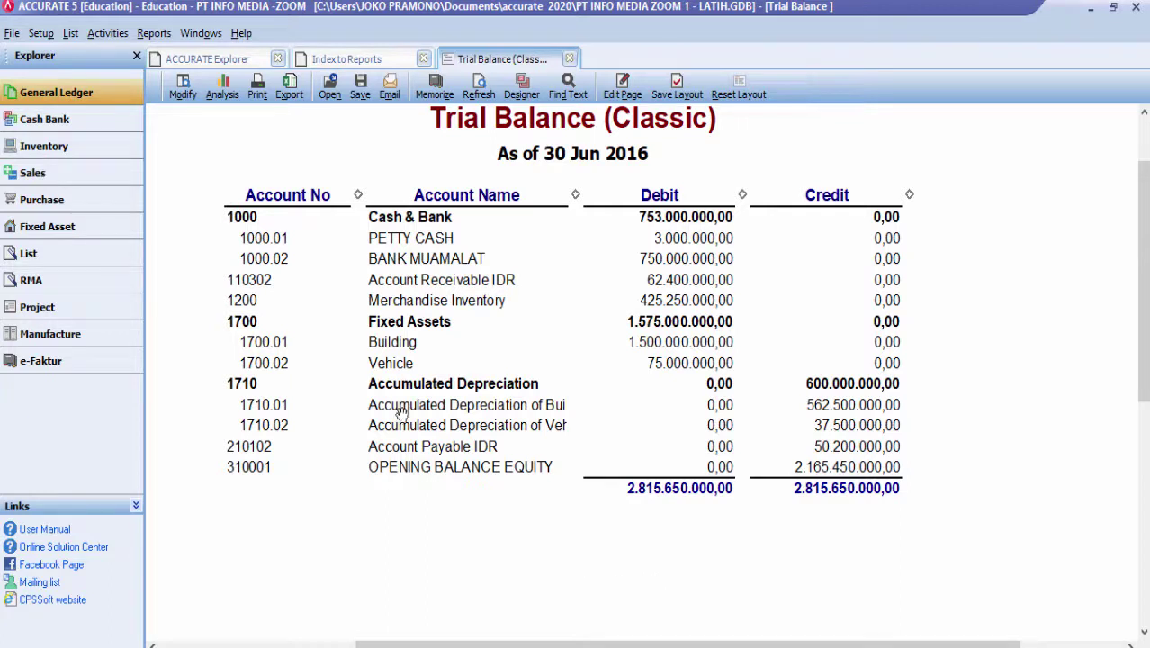
click(107, 33)
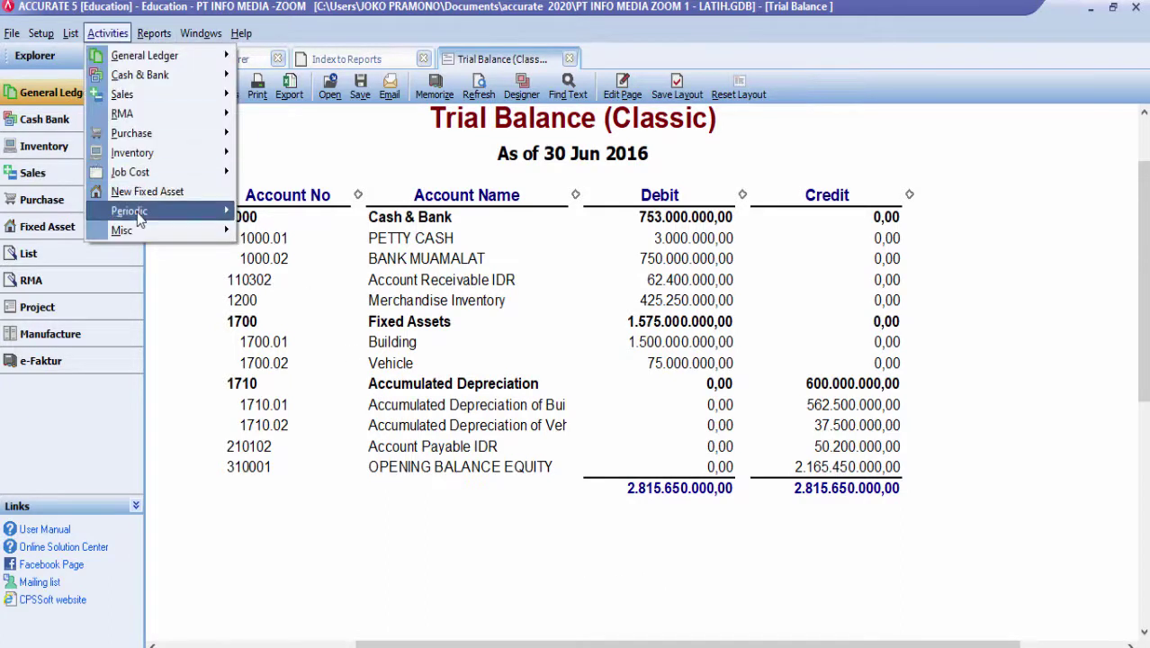
mouse_move(164, 57)
click(261, 57)
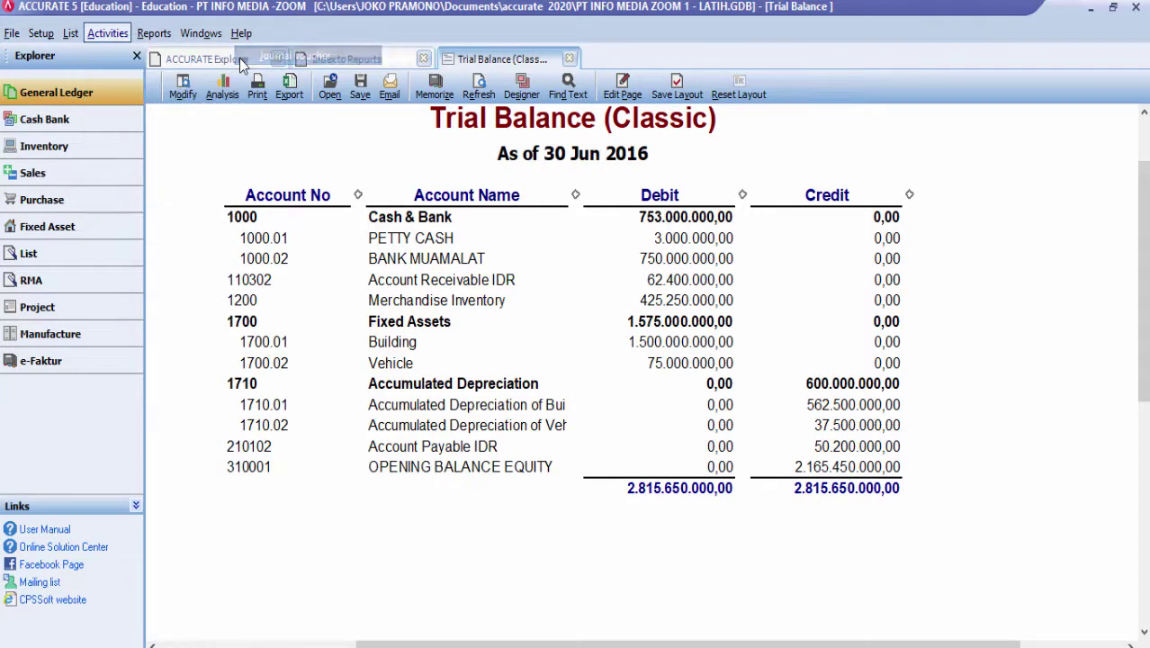
Date the journal voucher 30/06/2016 and enter AJP OPE as its description
click(283, 152)
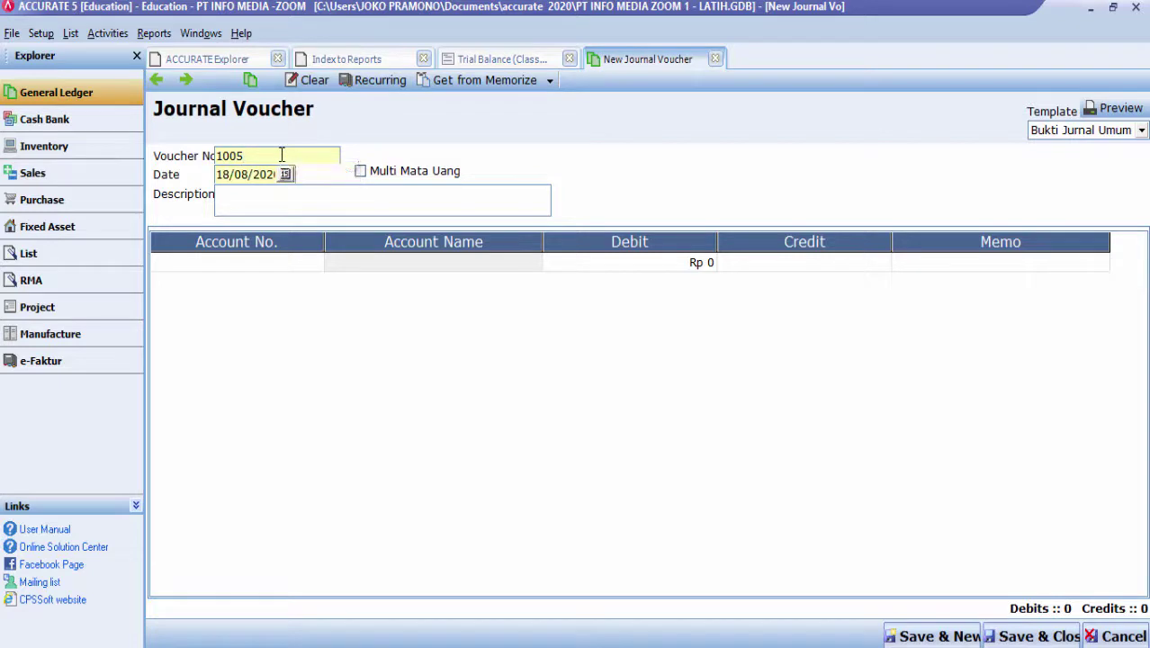
key(Tab)
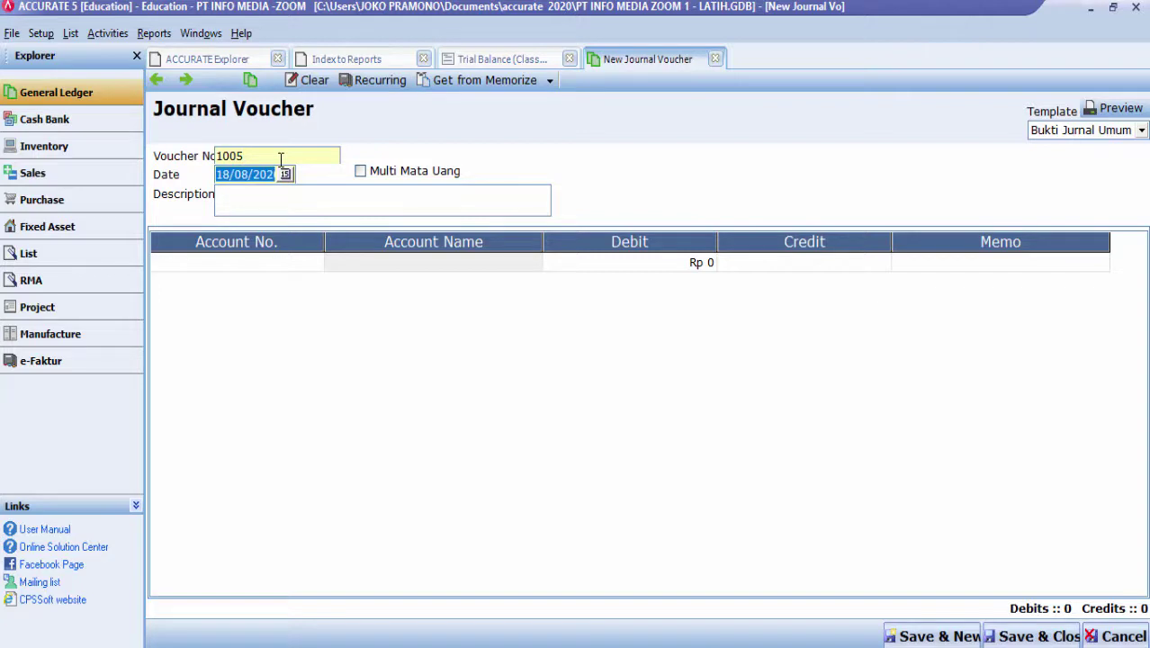
text(300)
text(6/)
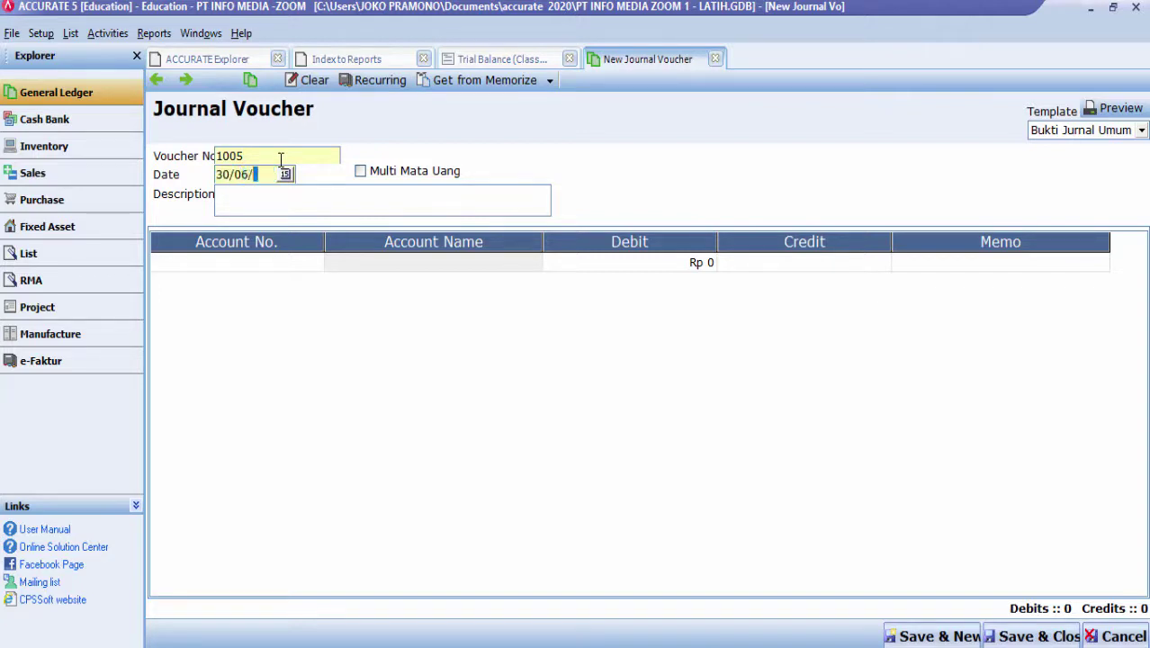
text(2016)
key(Tab)
text(AJ)
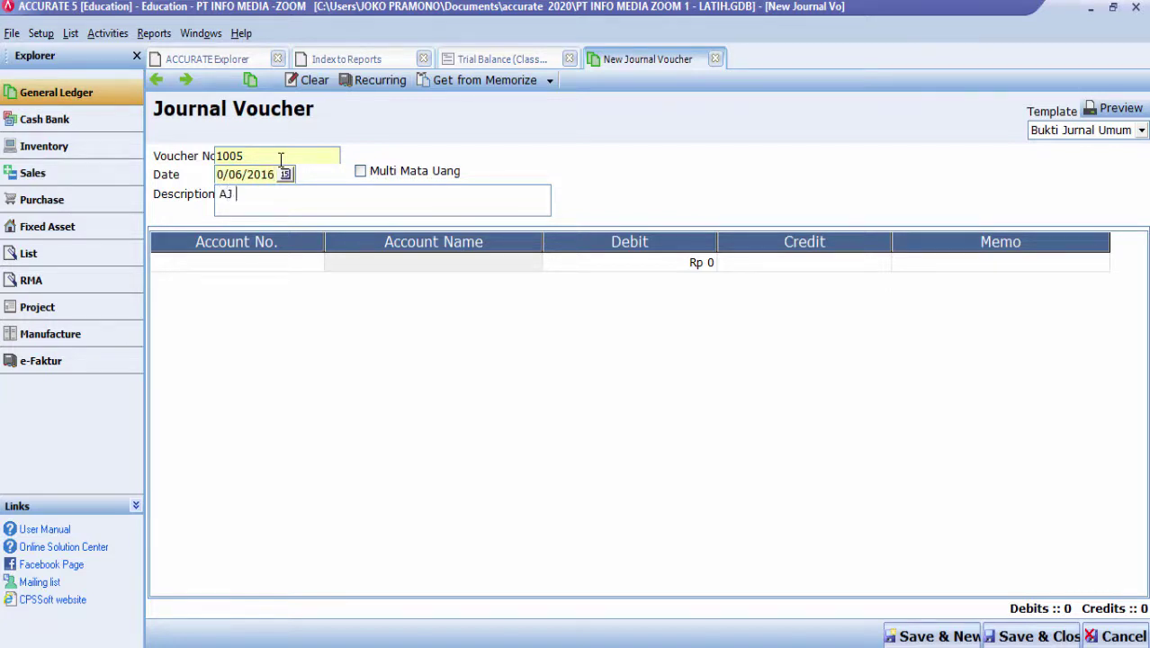
key(BackSpace)
text(P OPE)
key(Tab)
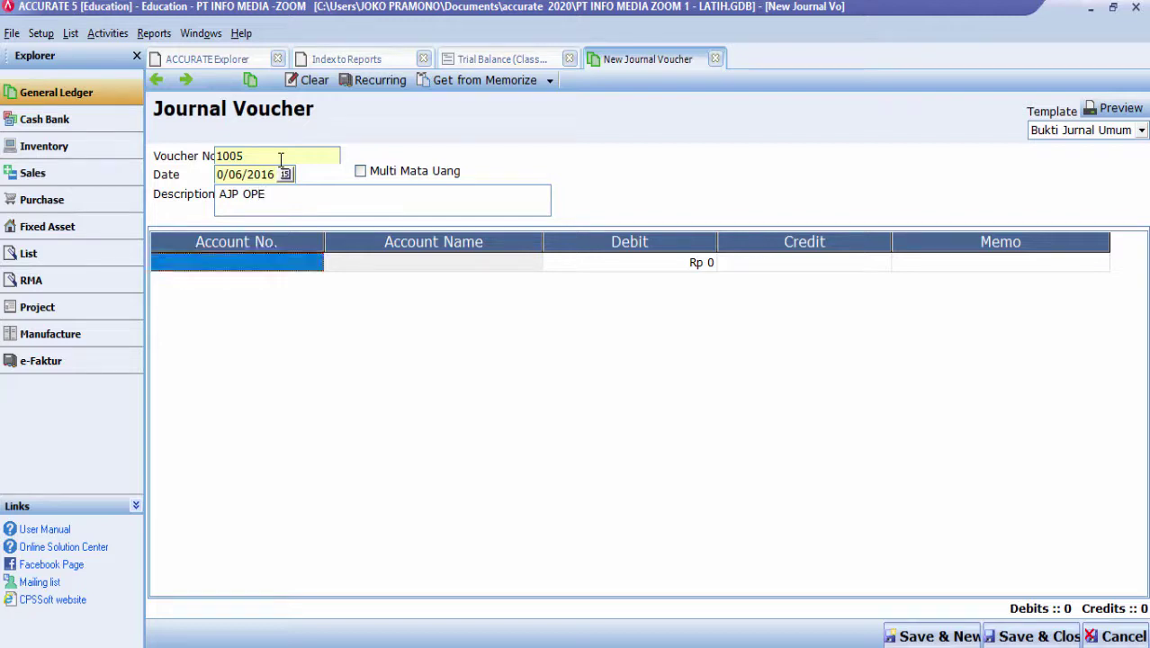
Choose account 310001 OPENING BALANCE EQUITY for the first journal line
click(313, 270)
right_click(315, 270)
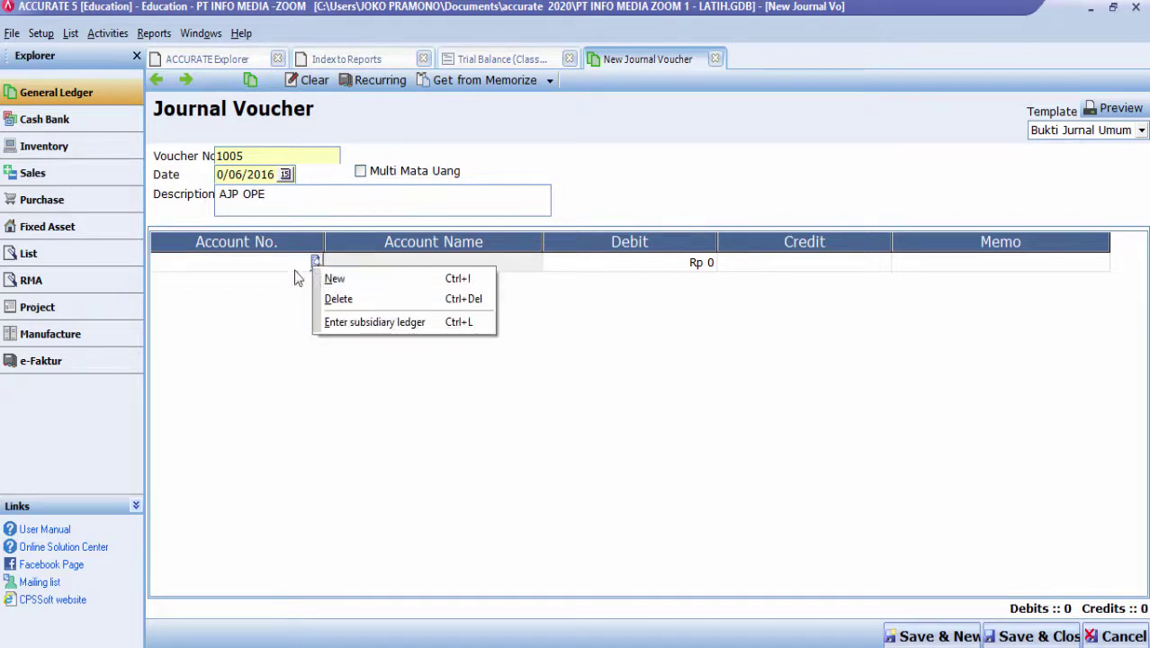
click(275, 266)
click(316, 263)
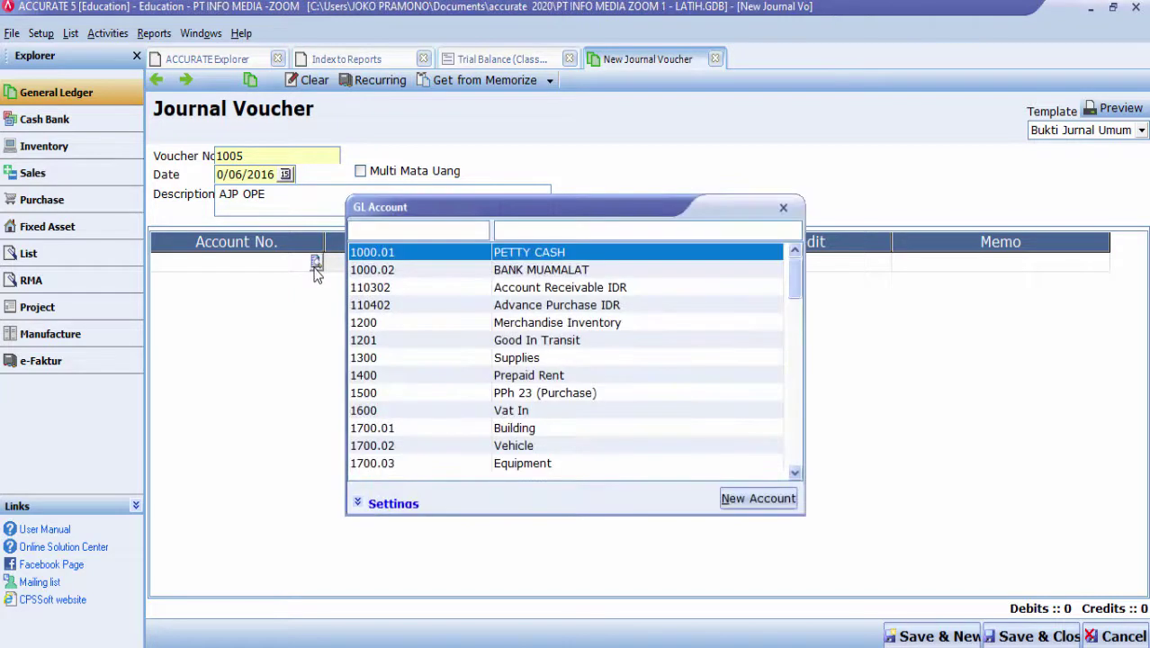
text(3)
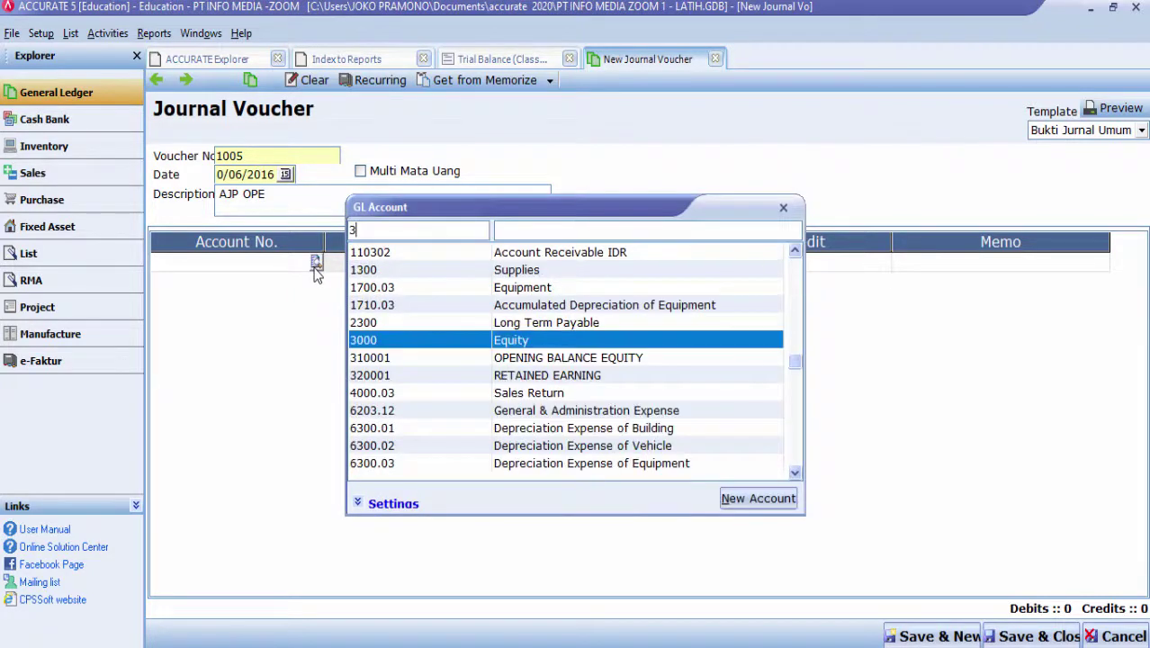
click(419, 356)
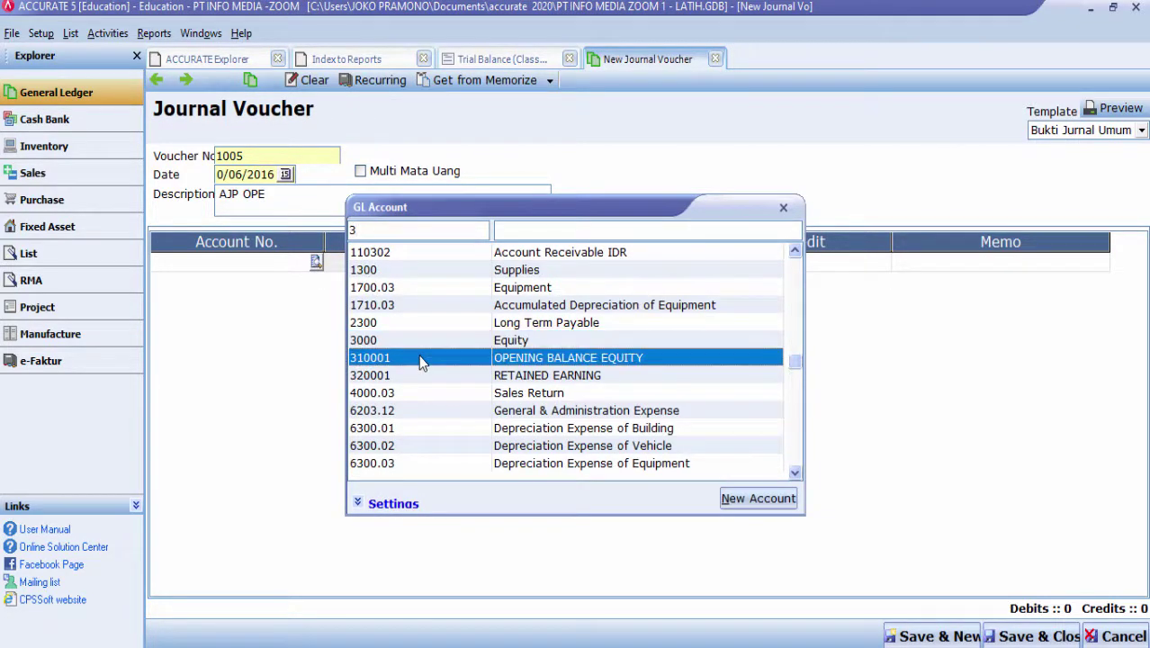
double_click(420, 356)
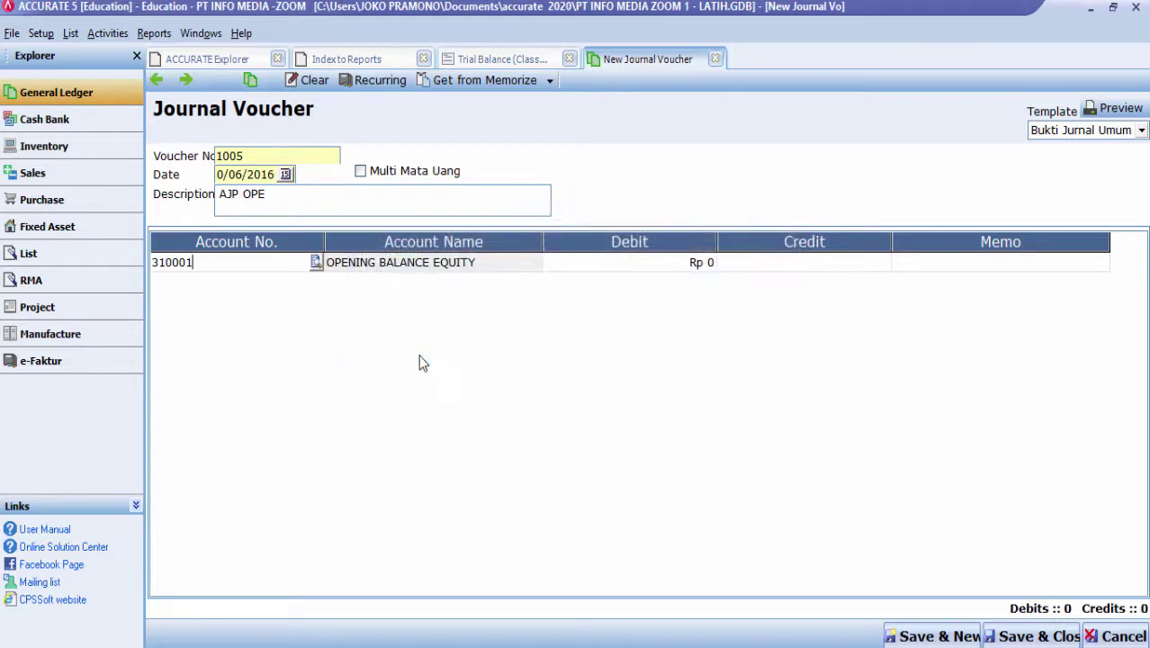
key(Tab)
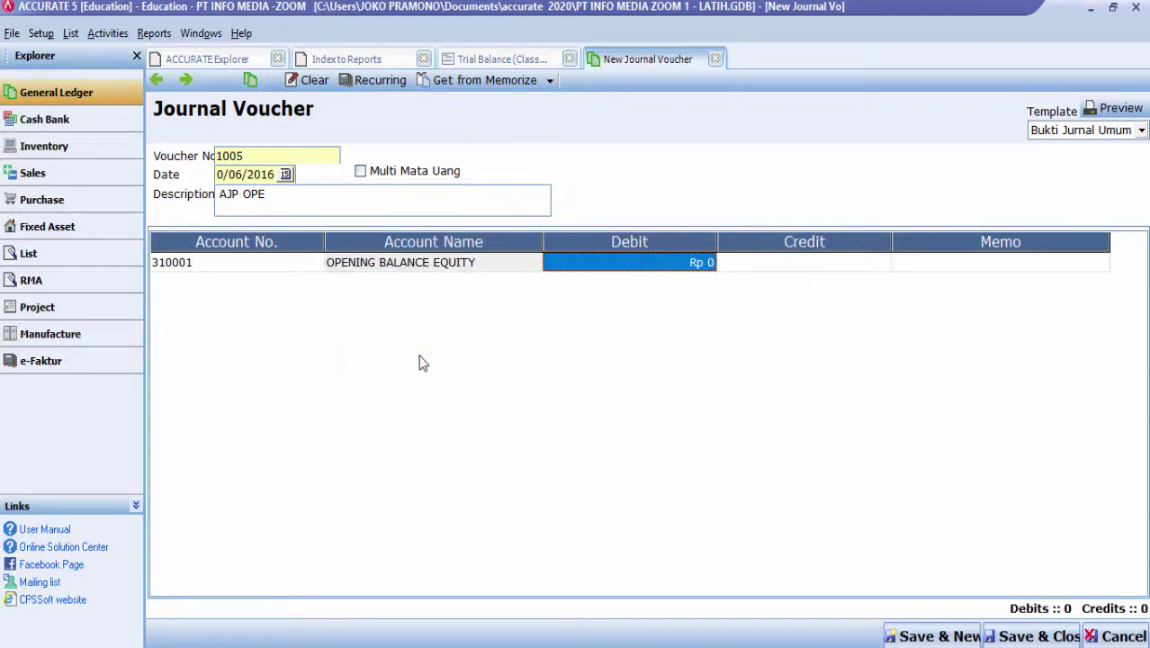
text(21)
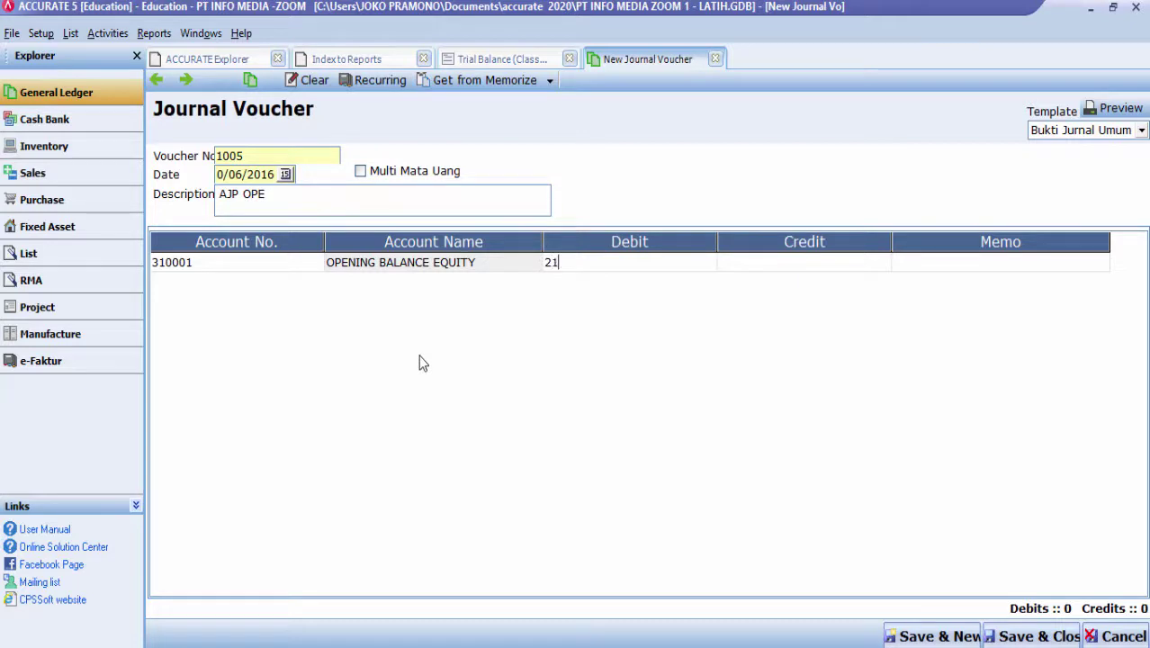
text(65)
text(450000)
key(Tab)
key(Tab)
key(Tab)
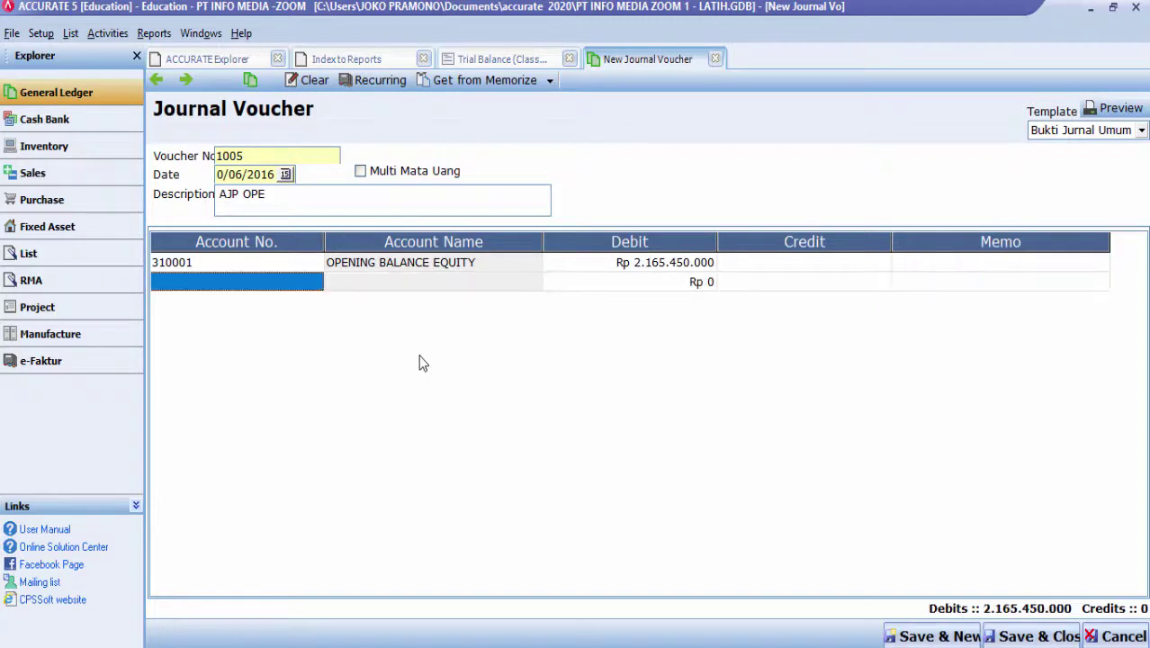
Credit account 320001 RETAINED EARNING with Rp 2.165.450.000 on the second line, and save and close the voucher
click(315, 285)
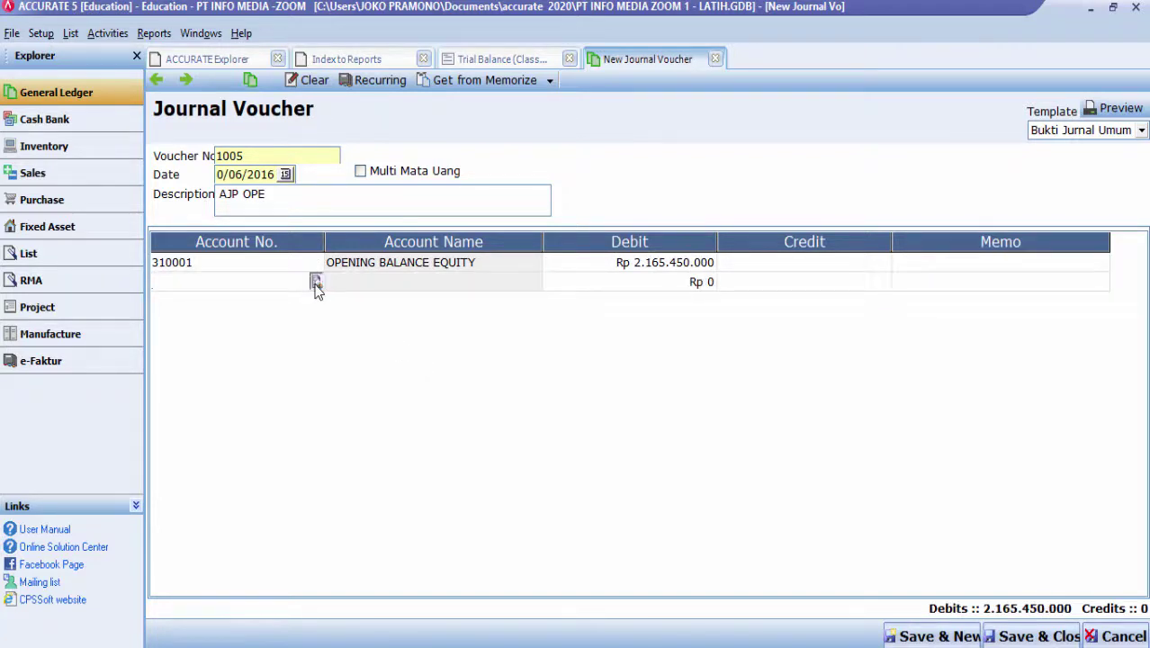
click(316, 282)
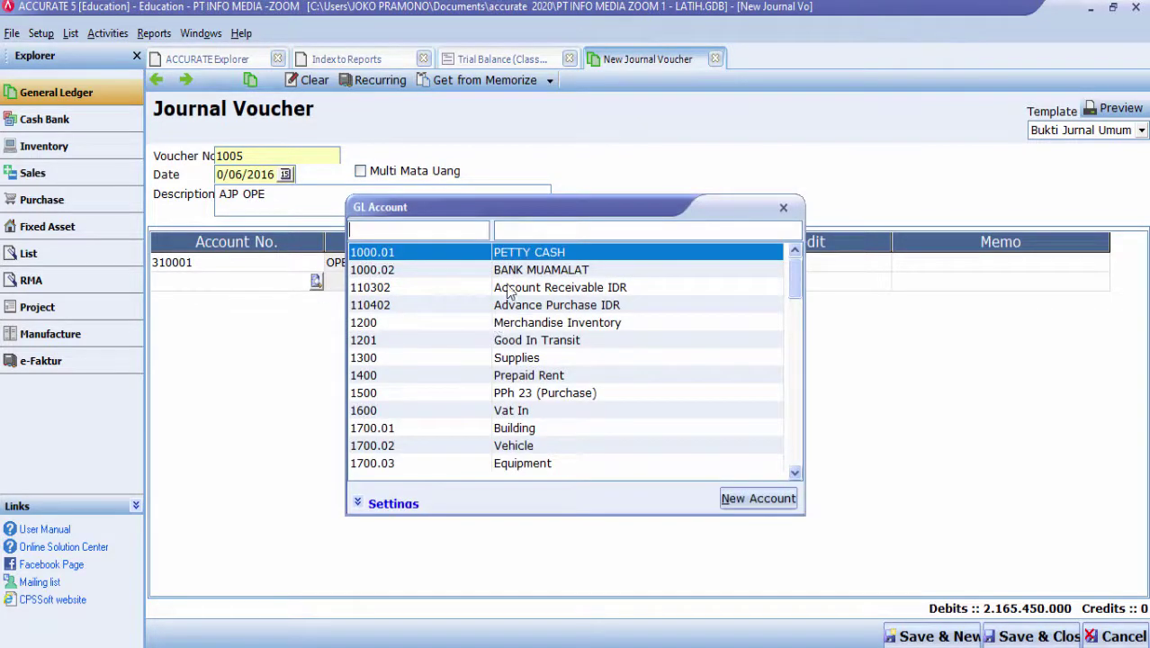
text(3)
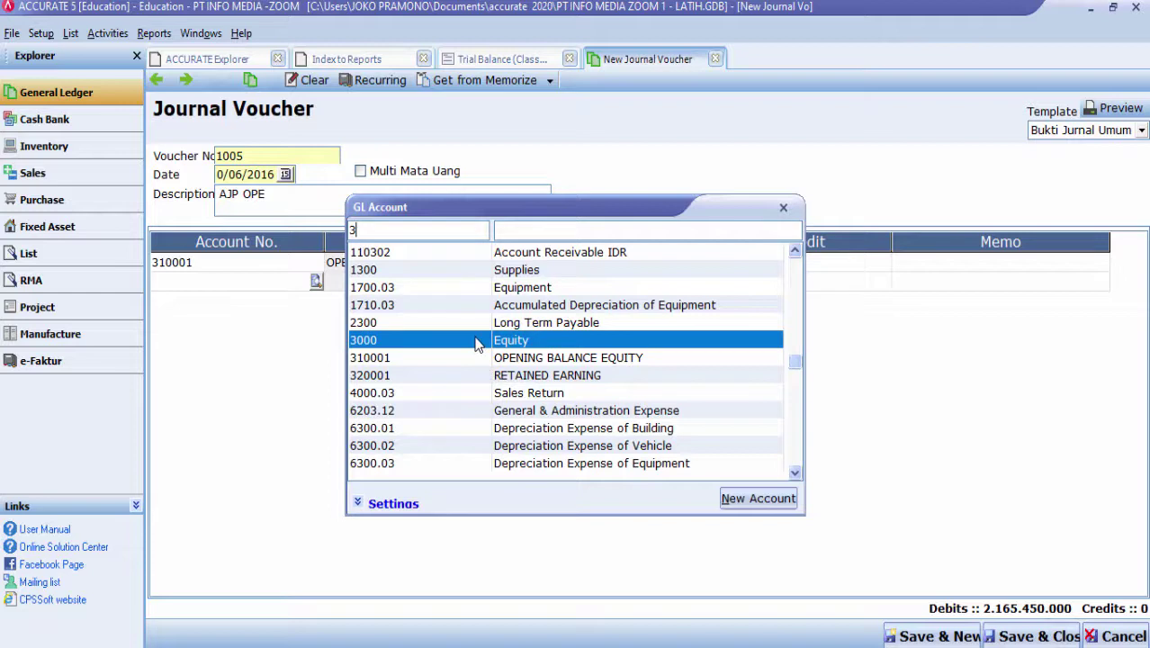
click(454, 376)
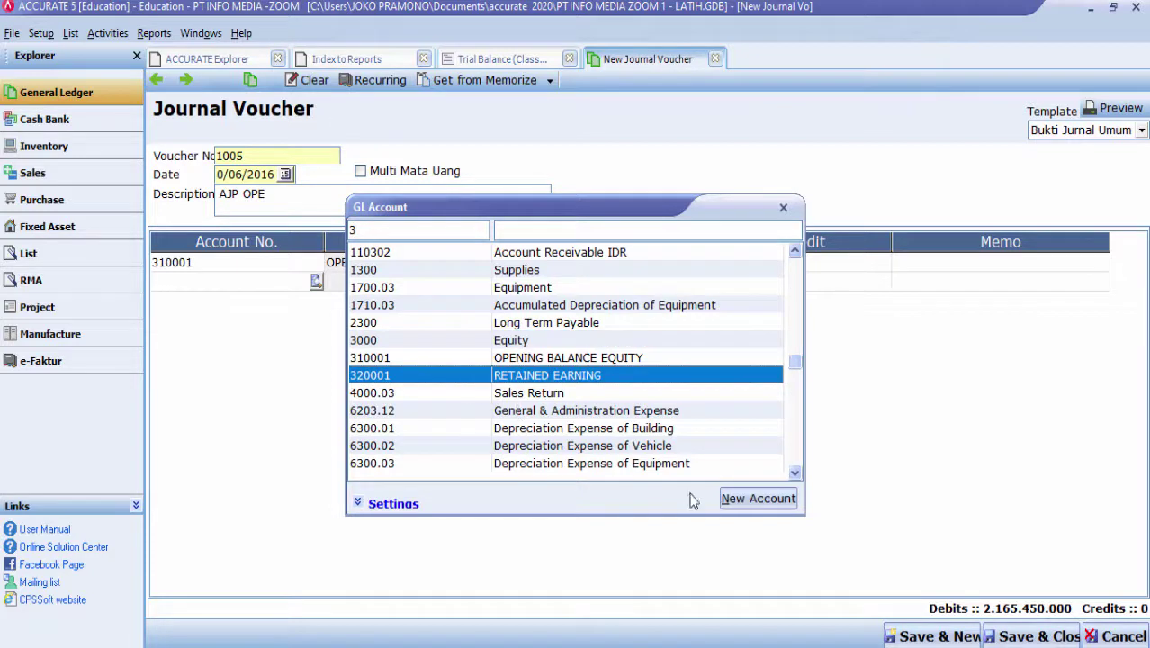
key(Return)
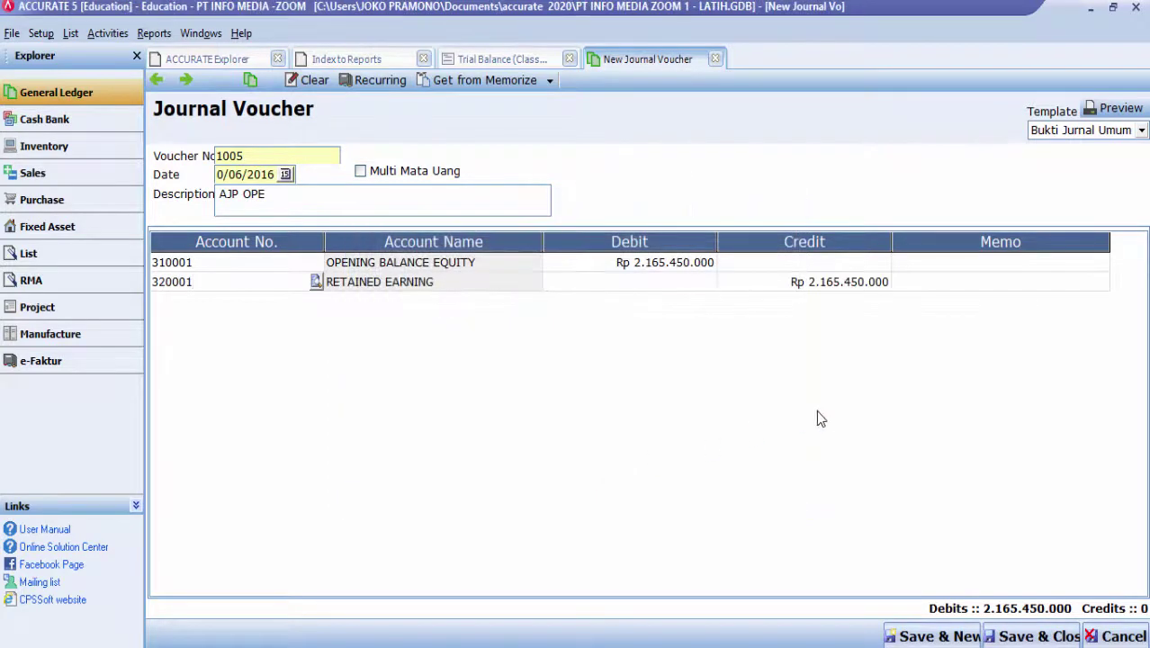
key(Tab)
key(Tab)
key(Tab)
key(Tab)
key(Up)
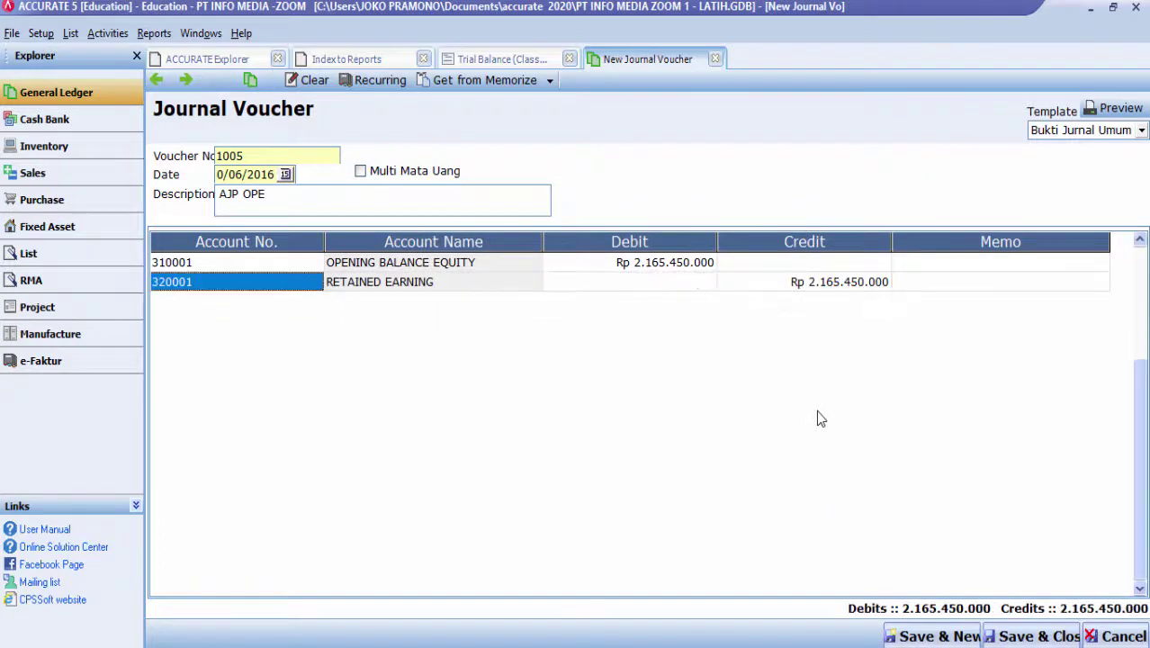
click(1064, 637)
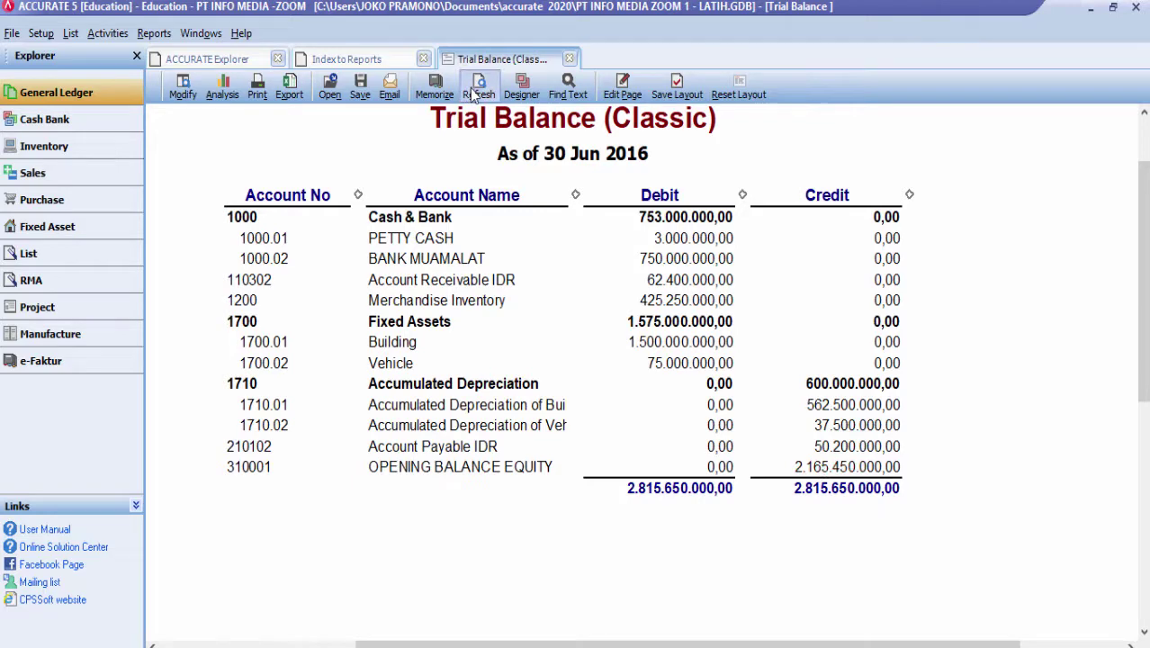
Refresh the classic trial balance as of 30 Jun 2016 and enlarge it to 150% to check the Retained Earning row
click(472, 90)
right_click(444, 314)
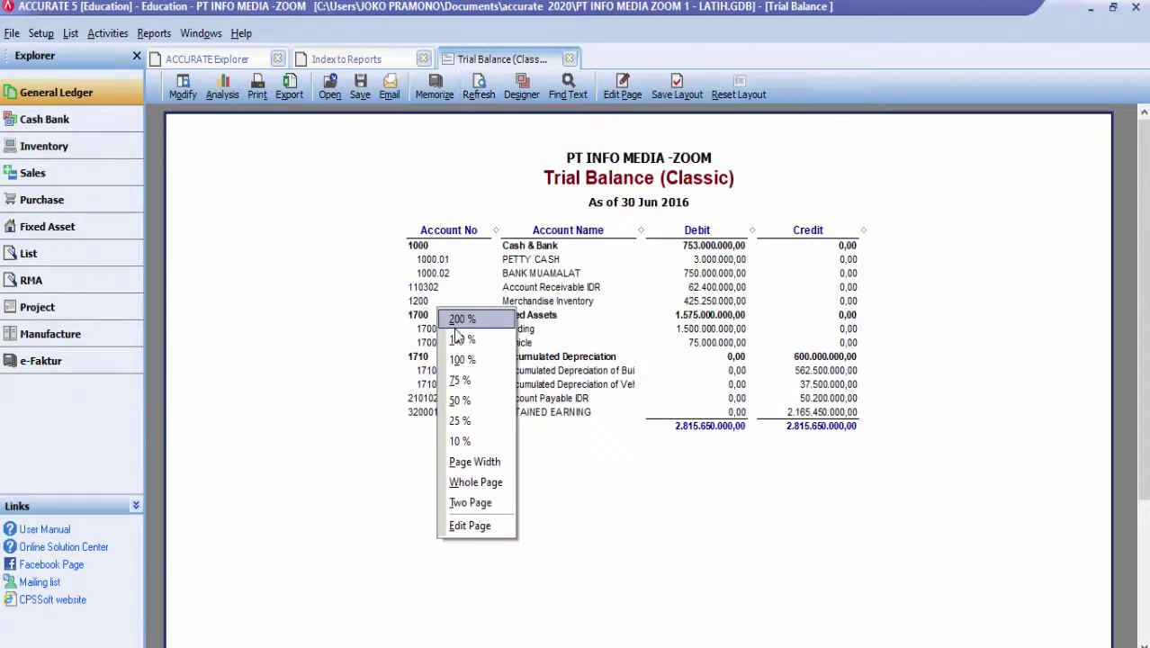
click(458, 337)
drag(754, 388, 522, 326)
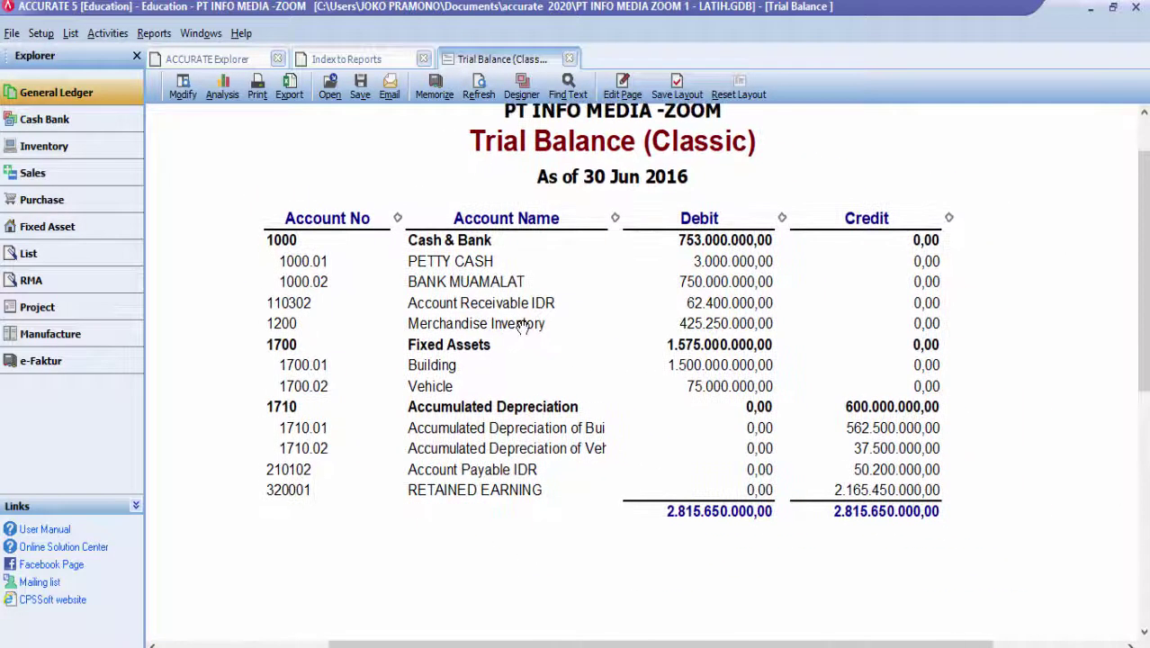